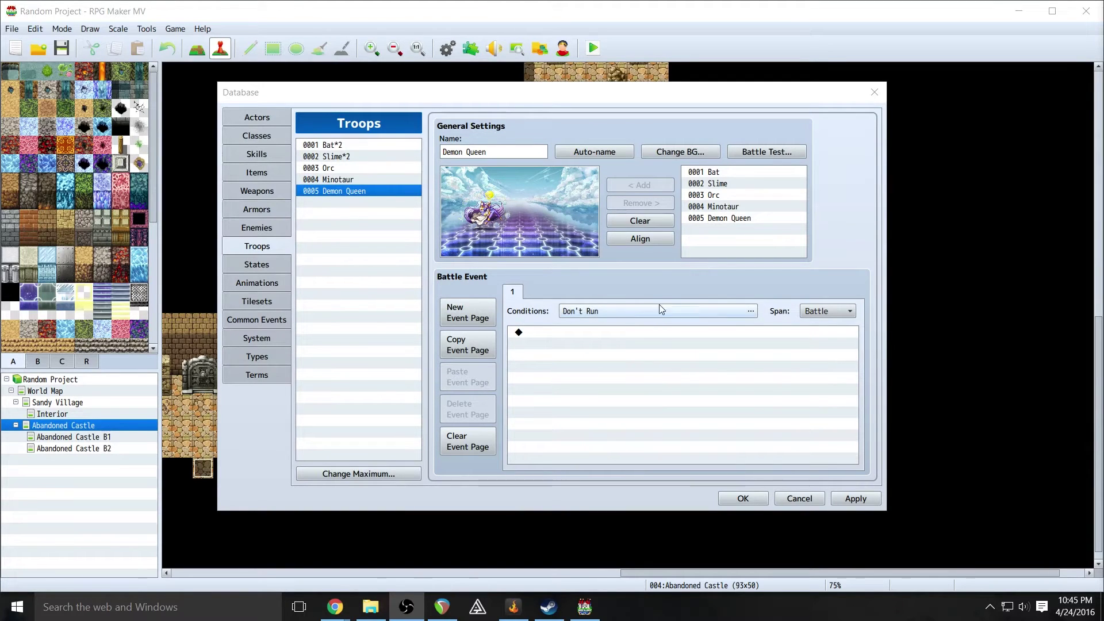
- Open the Conditions dialog for battle event page 1 of troop 0005 Demon Queen
click(615, 314)
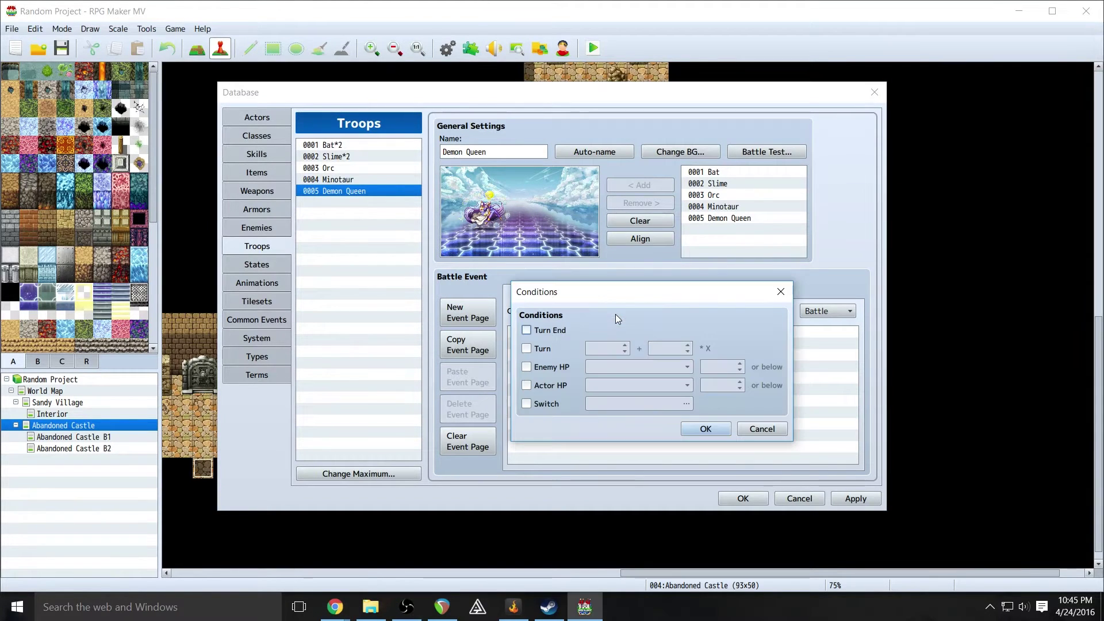
- Set page 1's trigger condition to Turn 0 and check its span options
drag(605, 287, 571, 211)
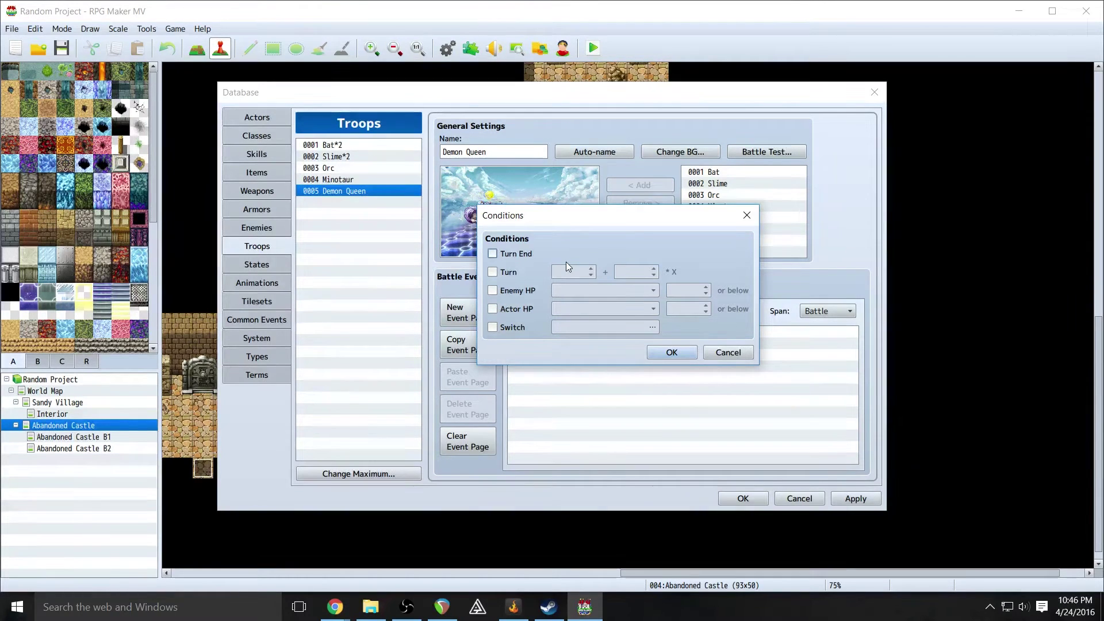
click(492, 273)
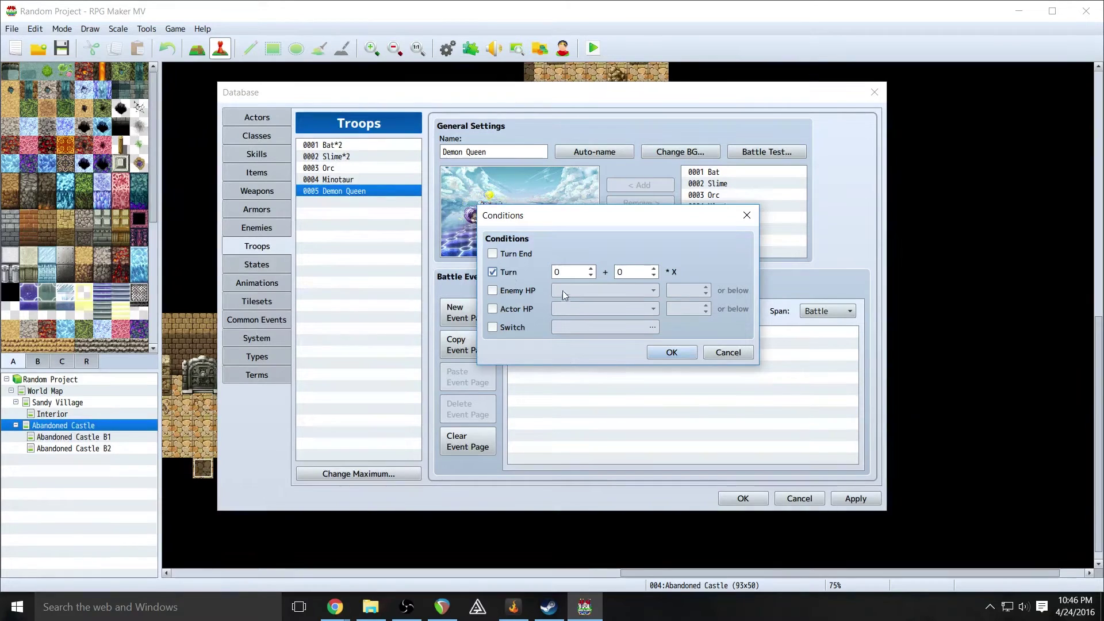
click(671, 352)
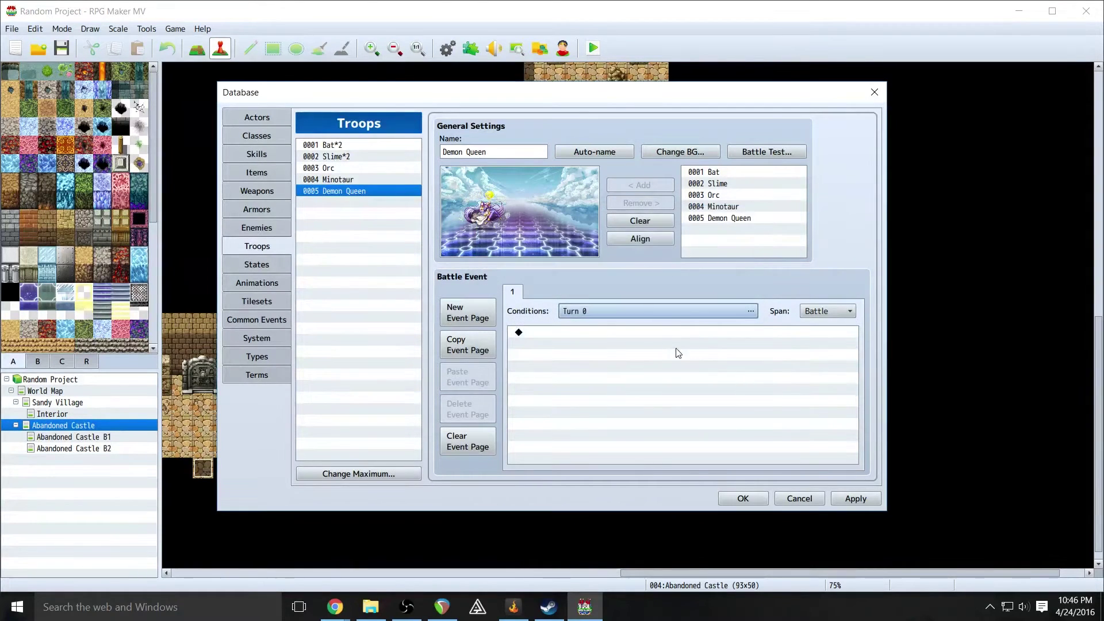
click(853, 314)
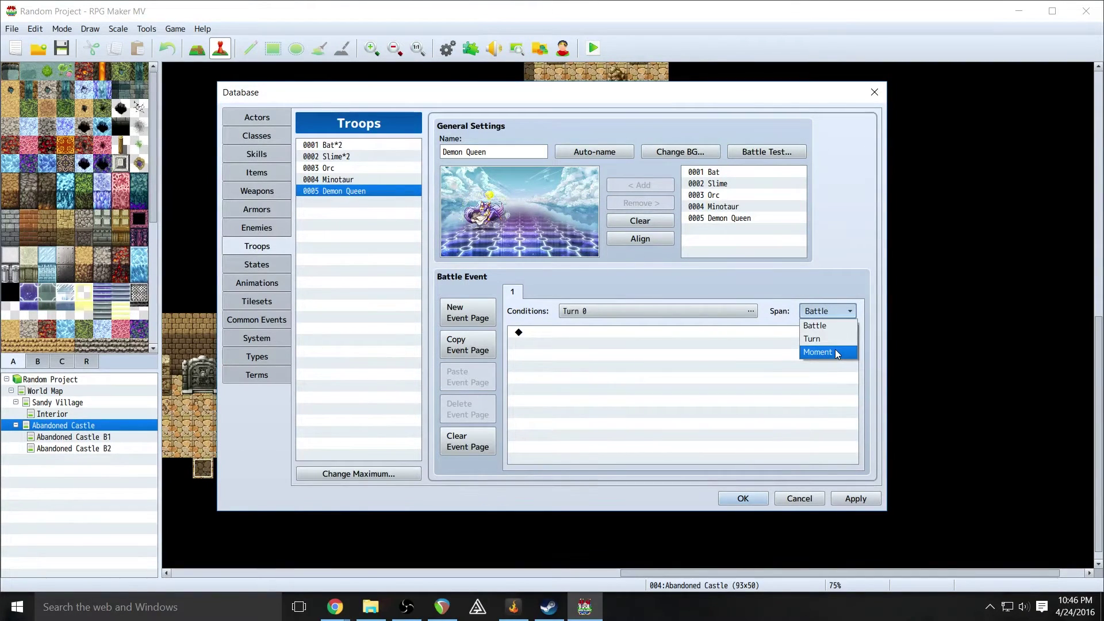
click(829, 324)
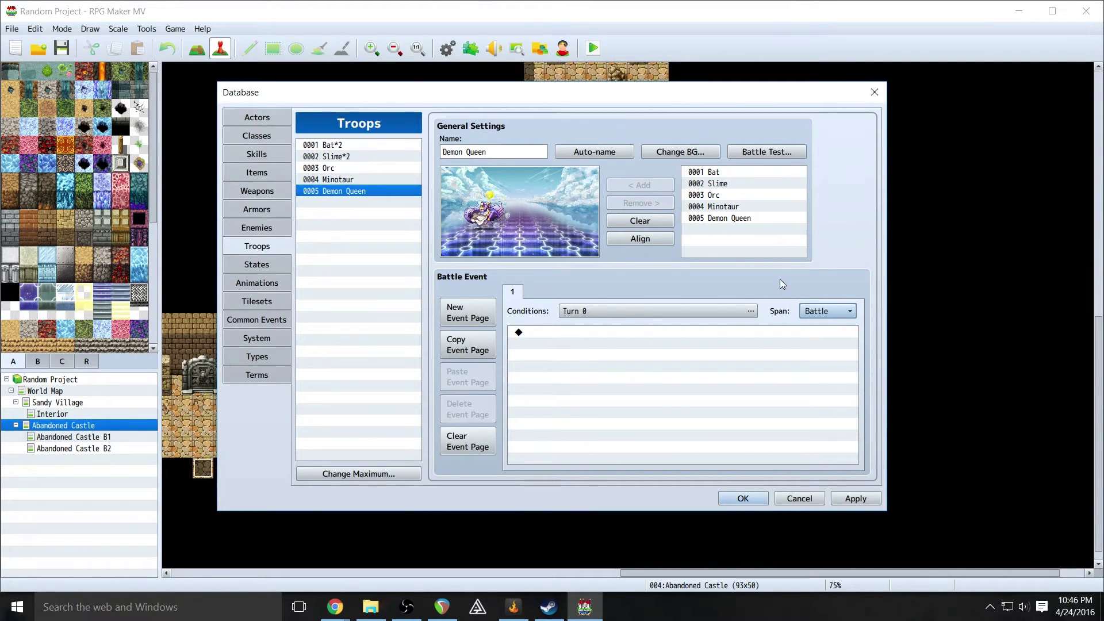
double_click(557, 333)
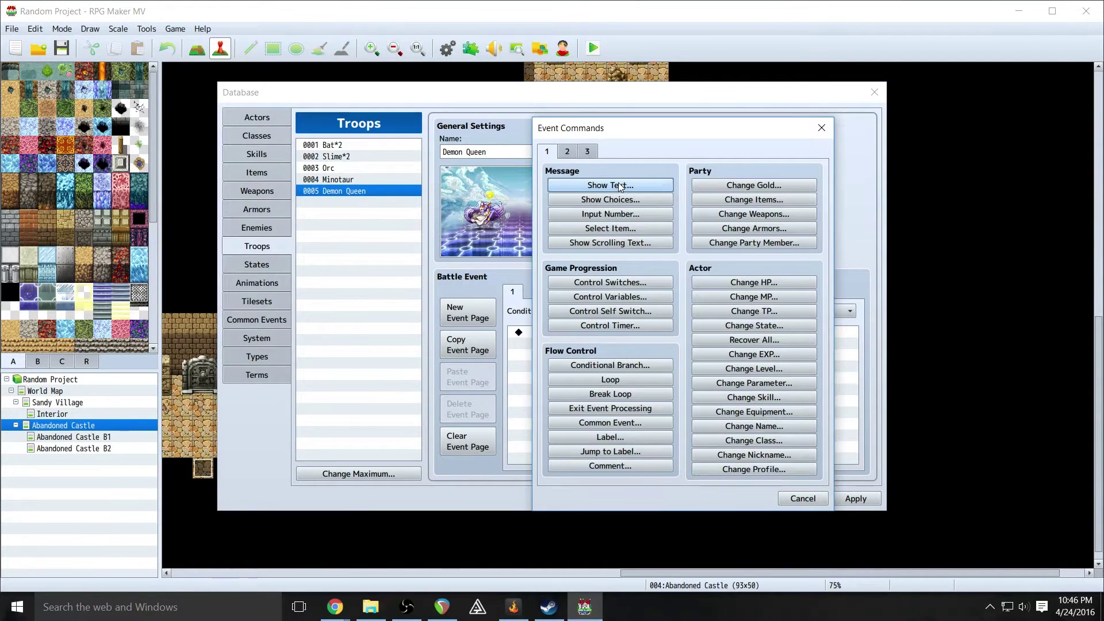
- Add a Show Text with the purple-haired Nature face saying 'You shall all regret facing me!'
click(620, 183)
double_click(541, 316)
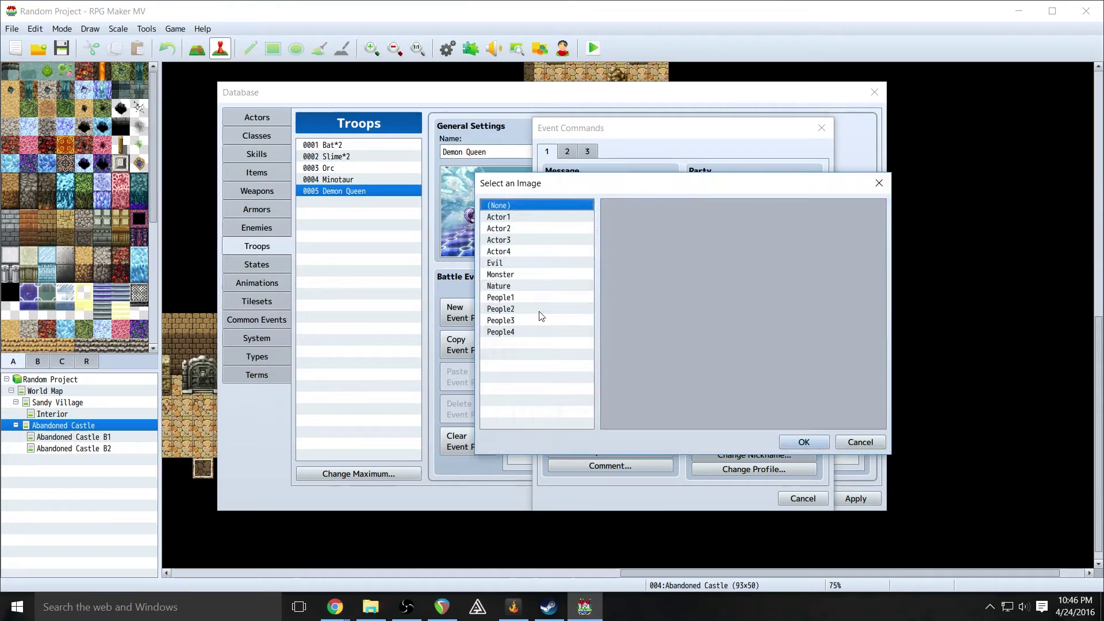
click(510, 285)
double_click(738, 281)
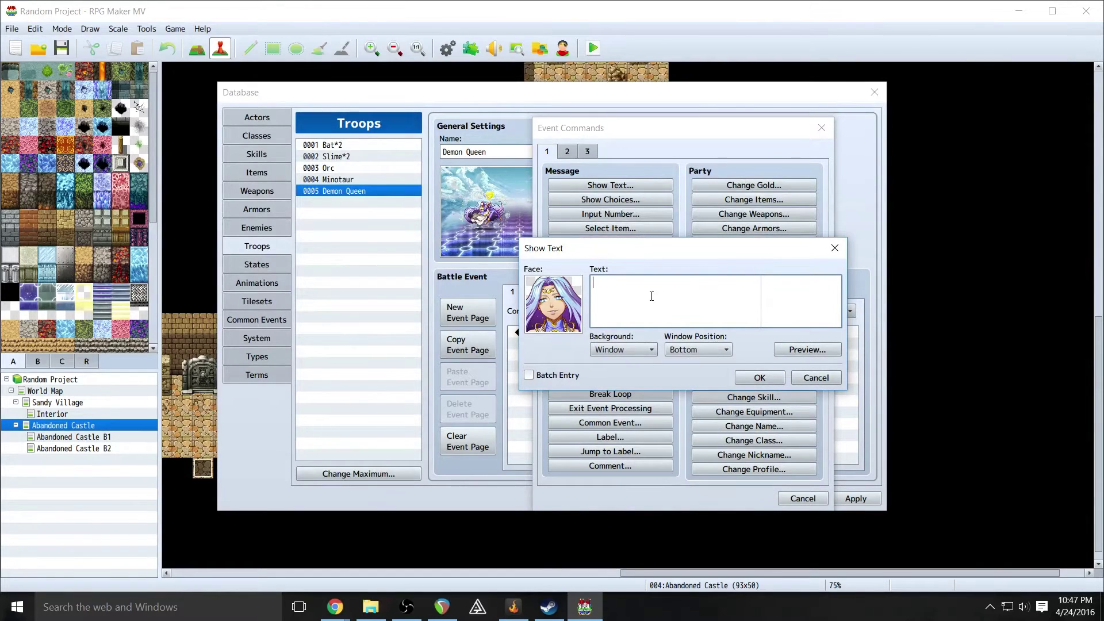
text(Y)
text(ou shall all regr)
text(et )
text(face)
text(ing me!)
click(808, 351)
click(895, 374)
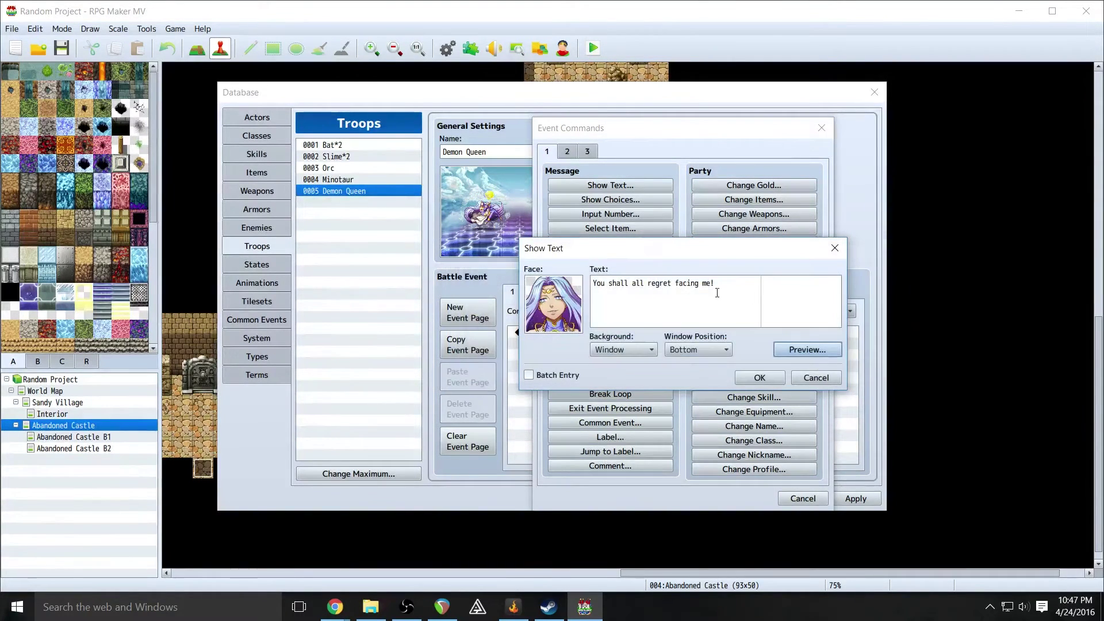
click(759, 378)
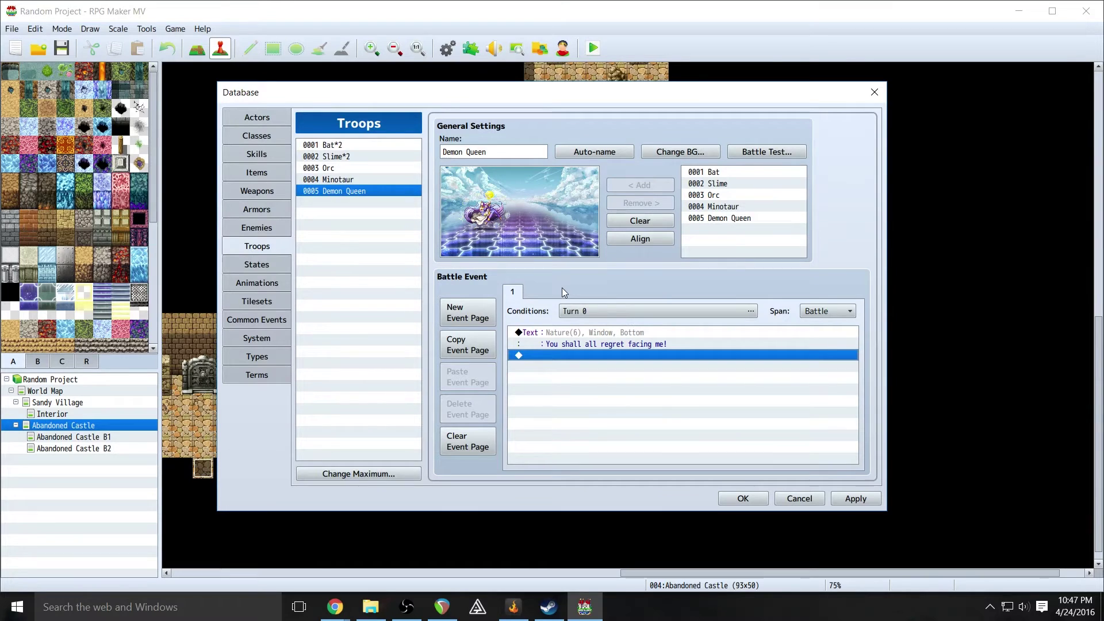
- Create battle event page 2 with a Turn 3 condition
click(470, 315)
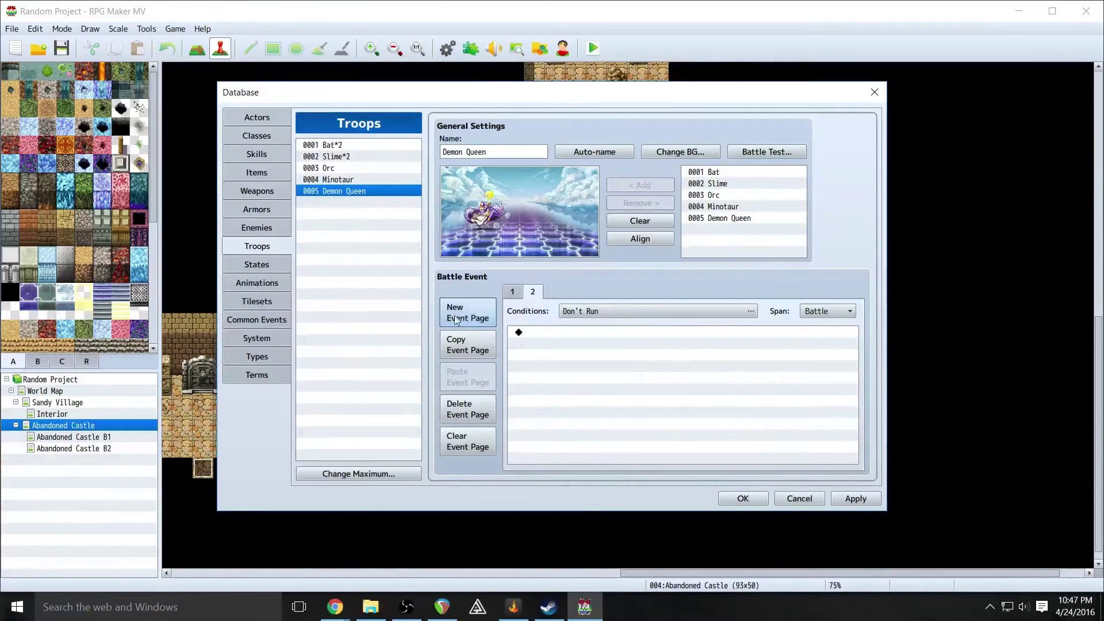
click(583, 315)
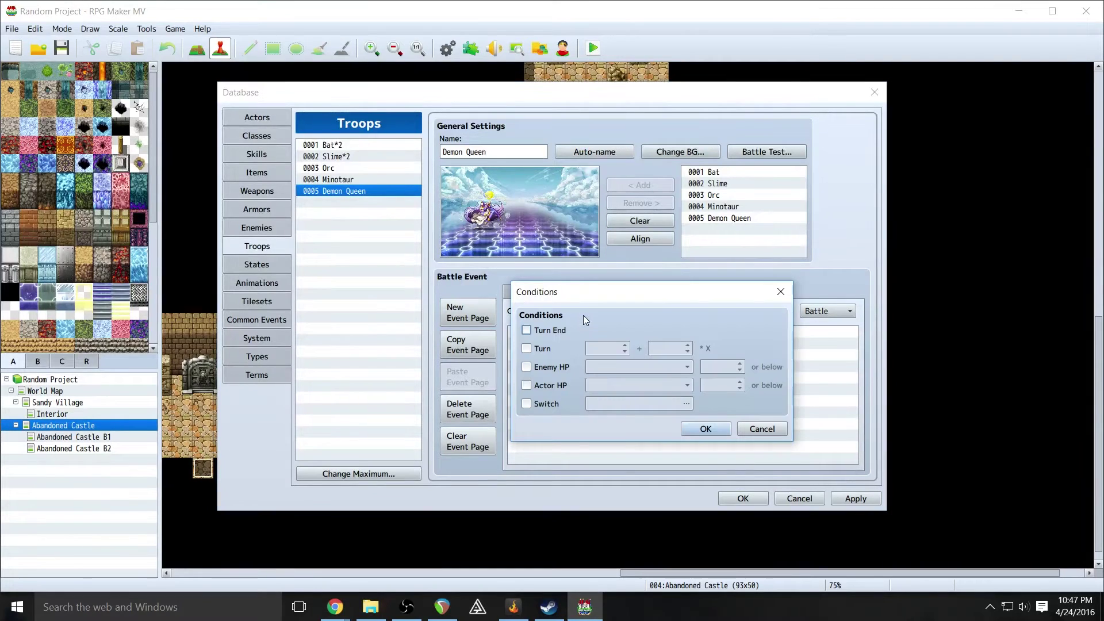
click(527, 348)
click(604, 347)
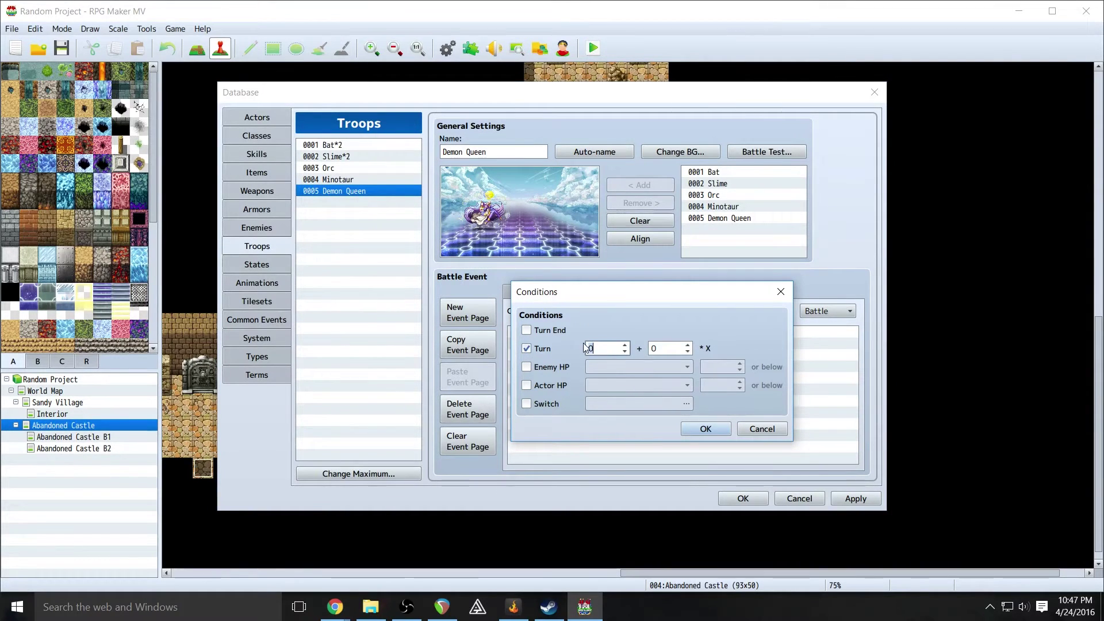
text(3)
click(706, 429)
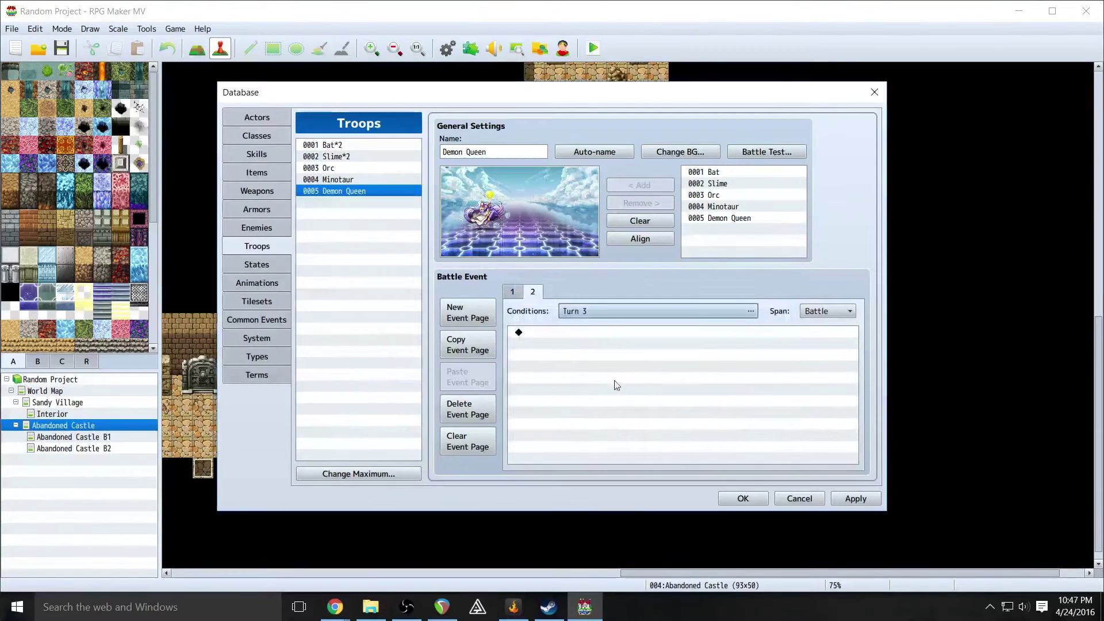
- Start a Show Text on page 2 using a Nature face portrait
double_click(547, 332)
click(595, 191)
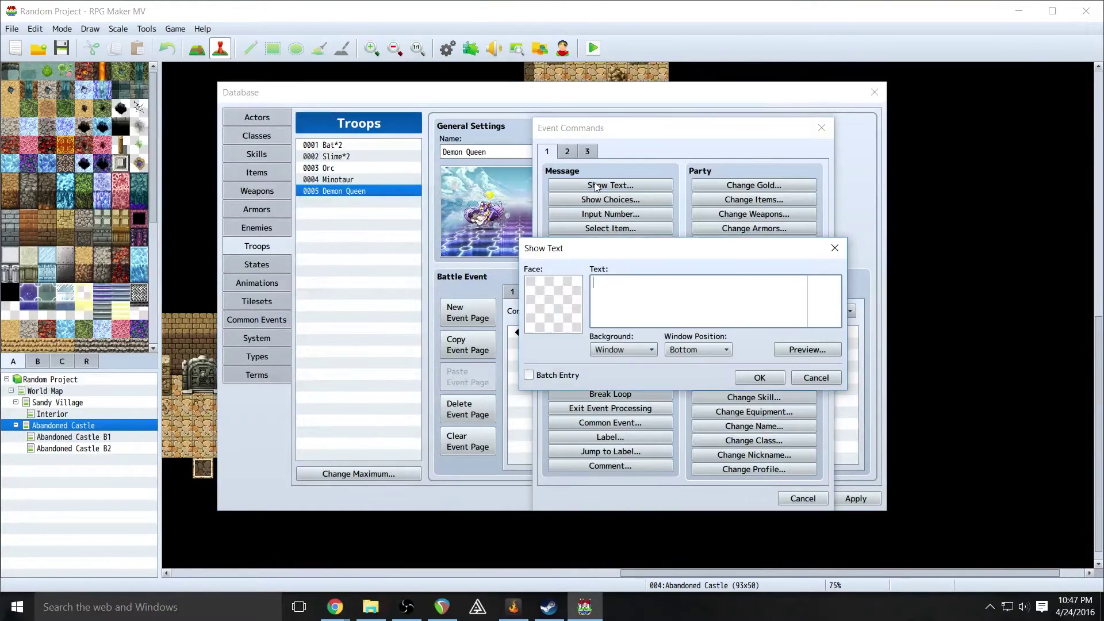
double_click(552, 284)
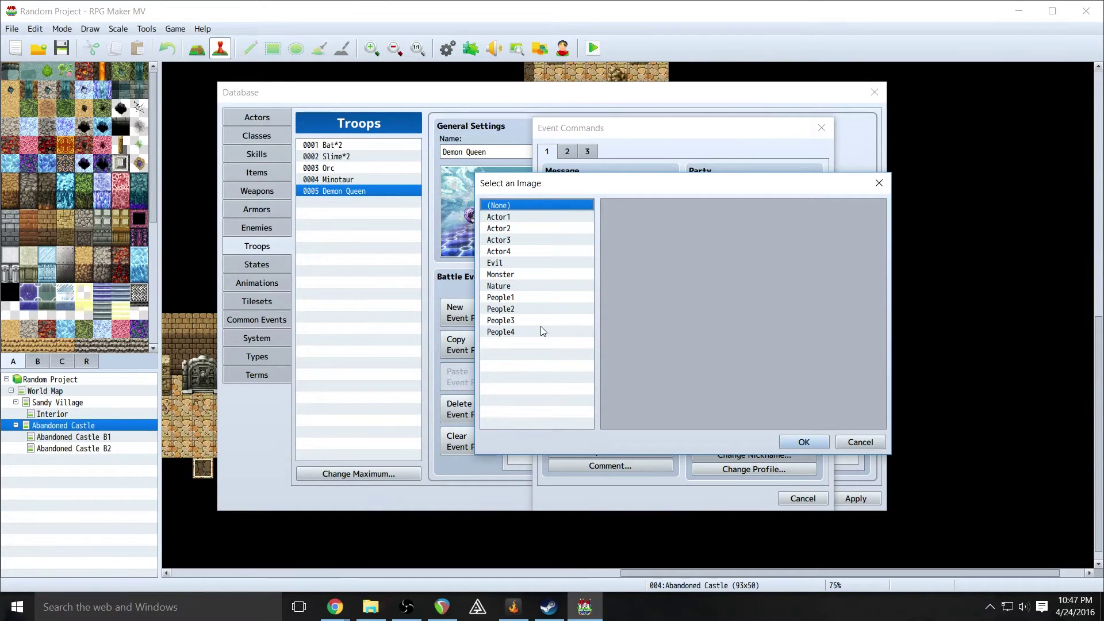
click(508, 285)
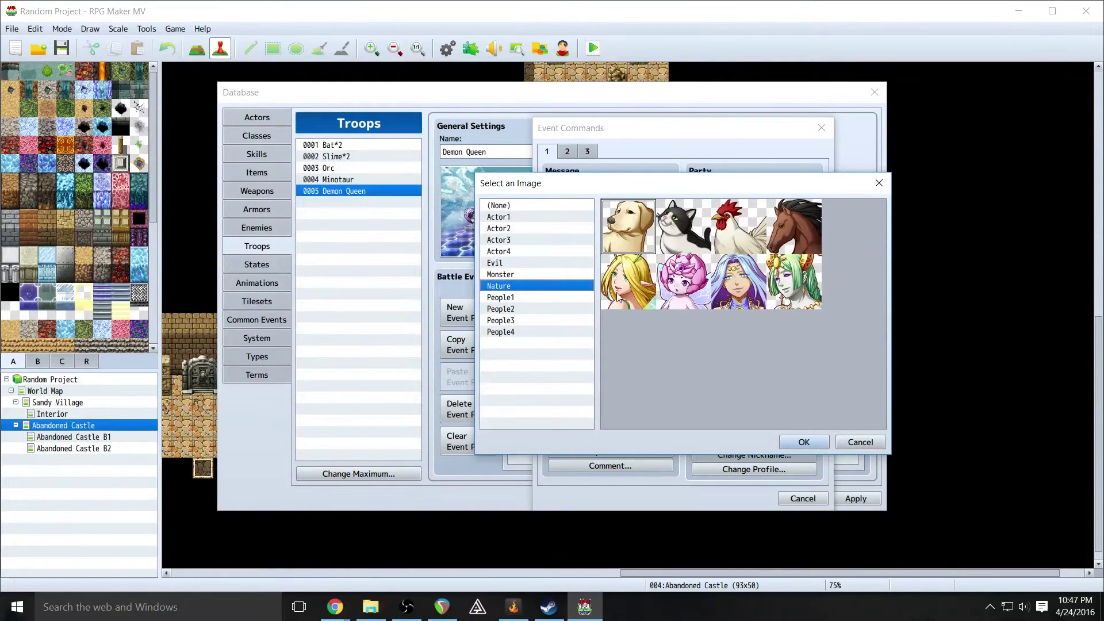
click(744, 302)
click(804, 443)
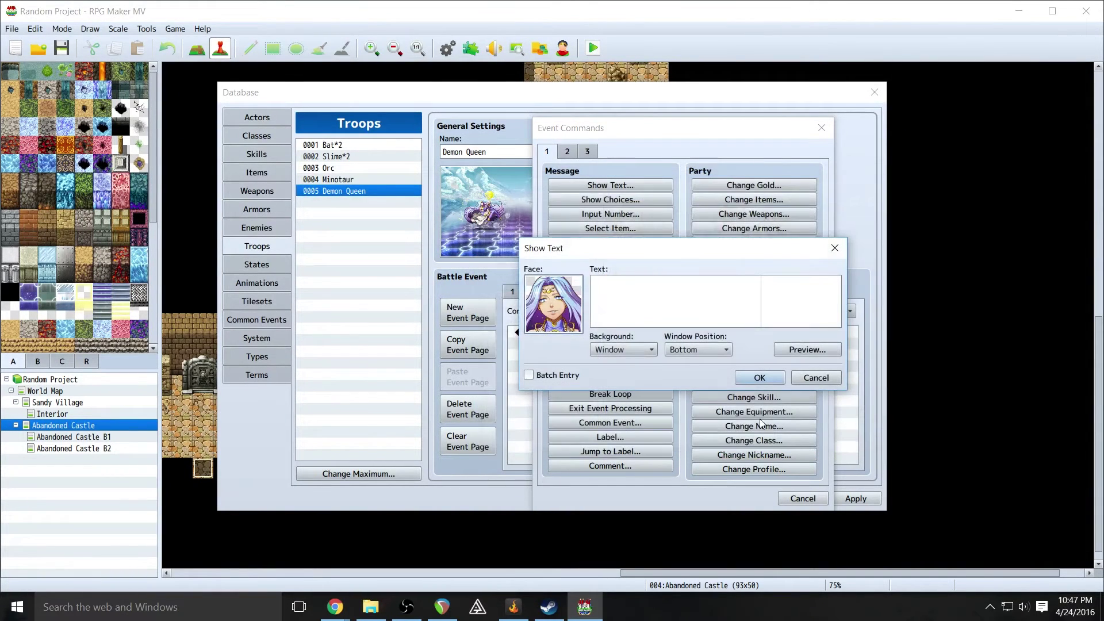
- Enter 'You are much stronger than I had anticipated...' with a line break, preview it, and add it
click(637, 288)
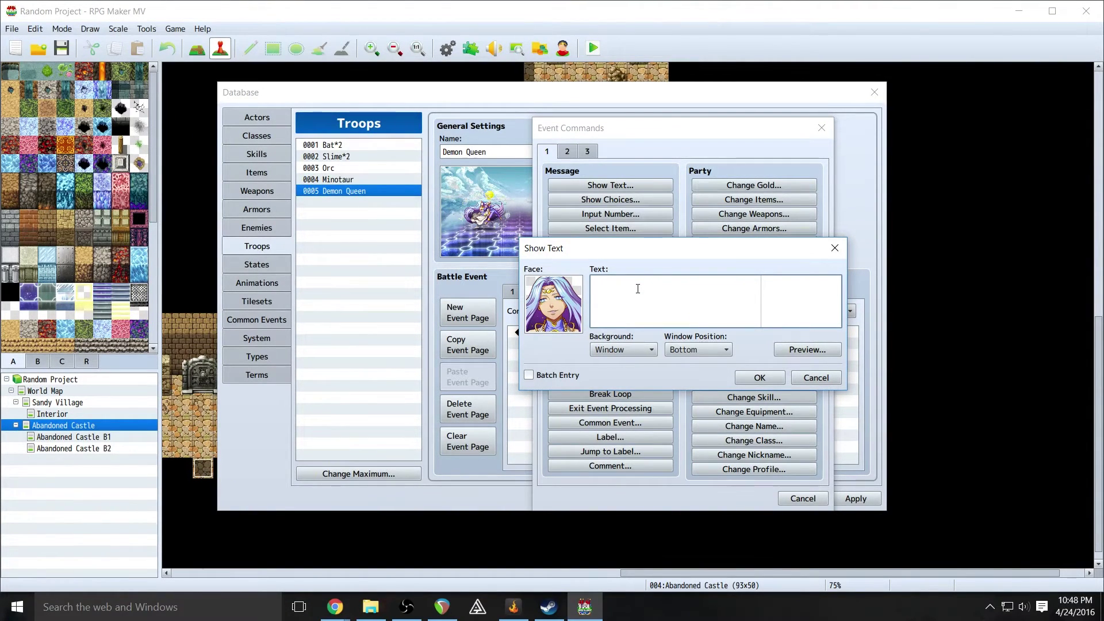
text(ou are much stronger than I had anticipated)
click(722, 283)
key(Return)
text(.)
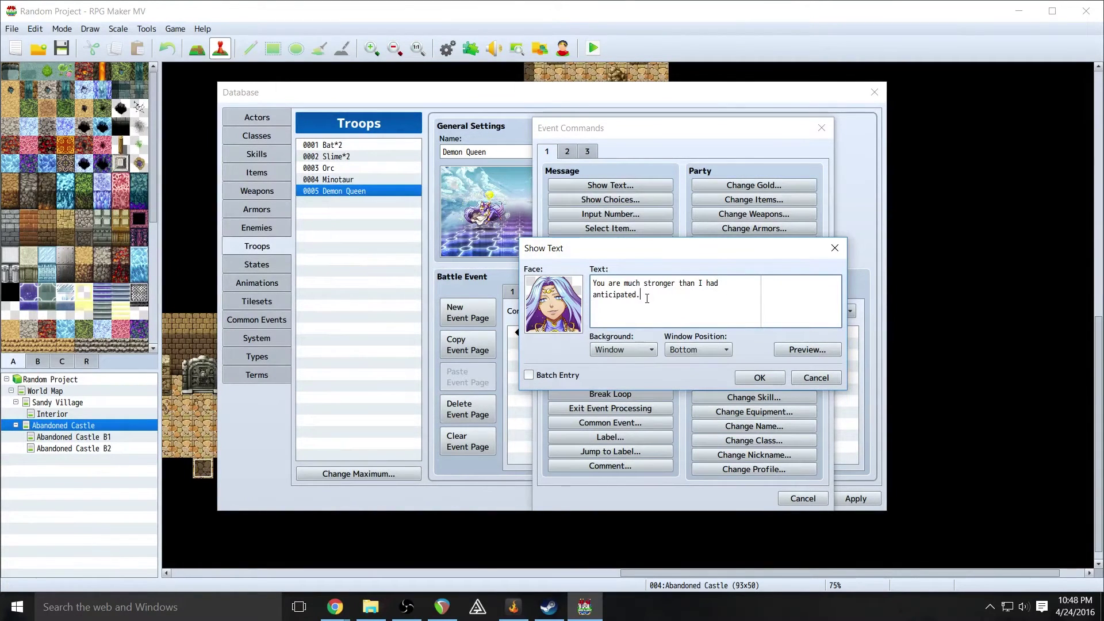
text(..)
click(807, 349)
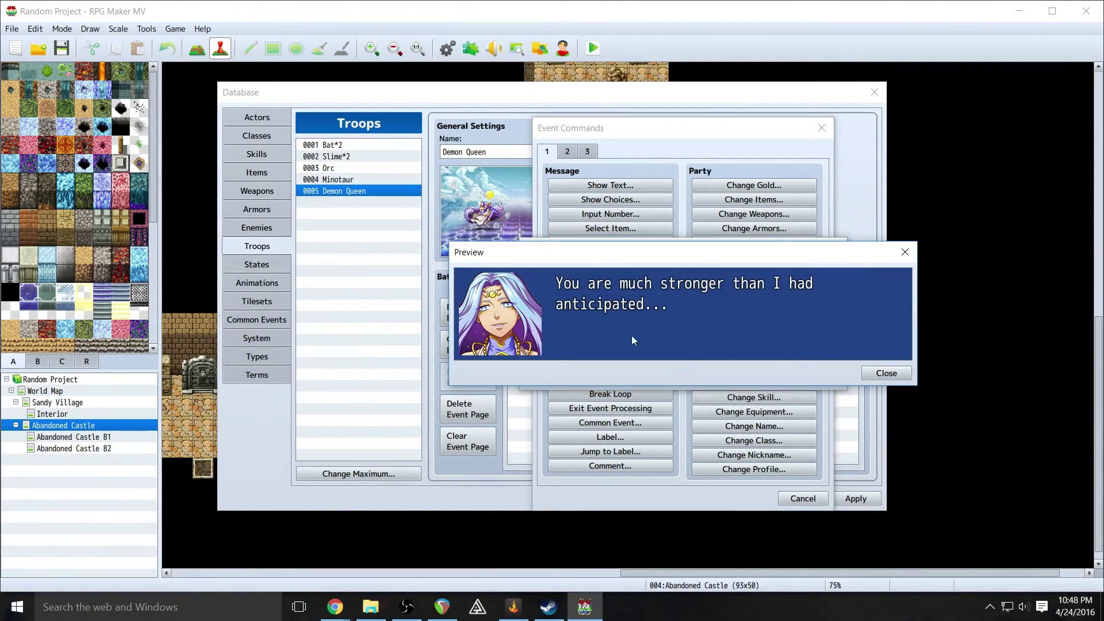
click(897, 371)
click(748, 376)
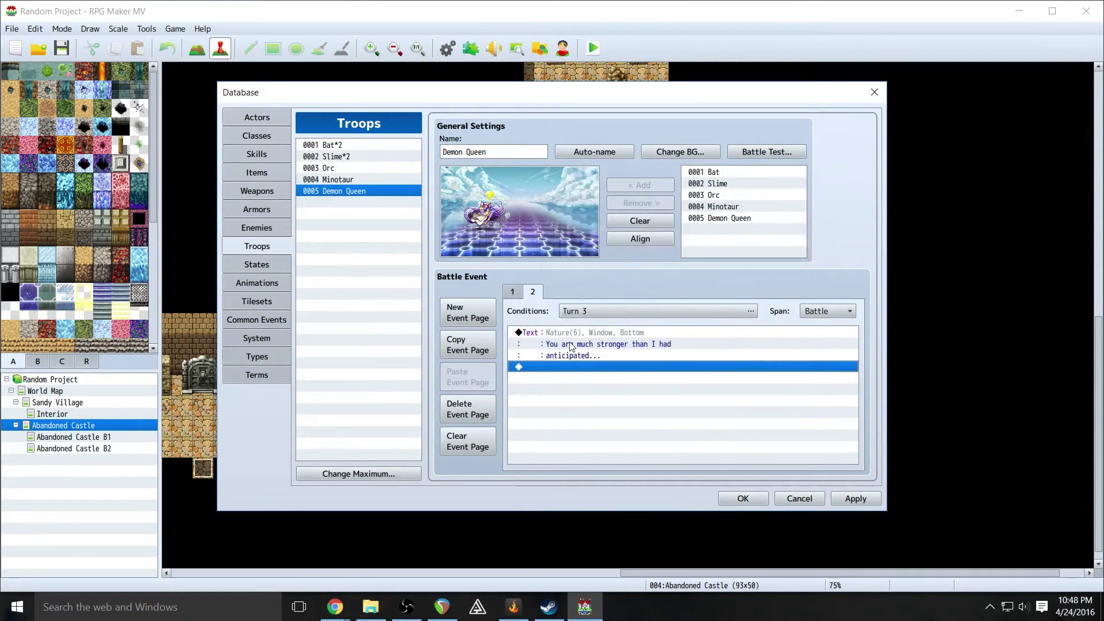
click(465, 313)
- Set page 3's condition to Demon Queen HP at 75% or below
click(596, 308)
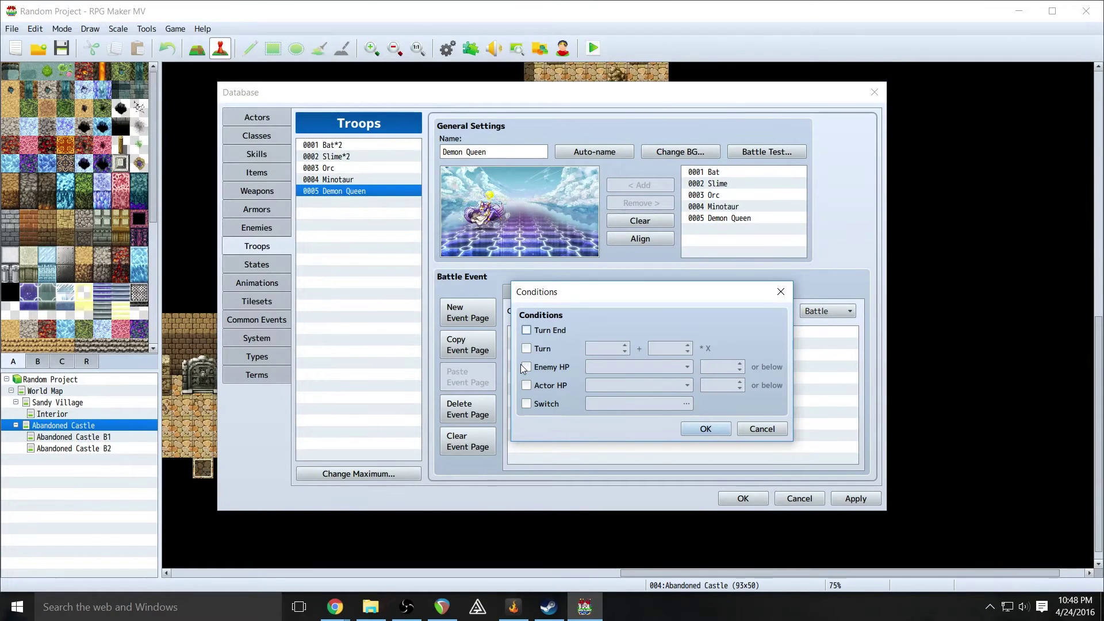
click(526, 366)
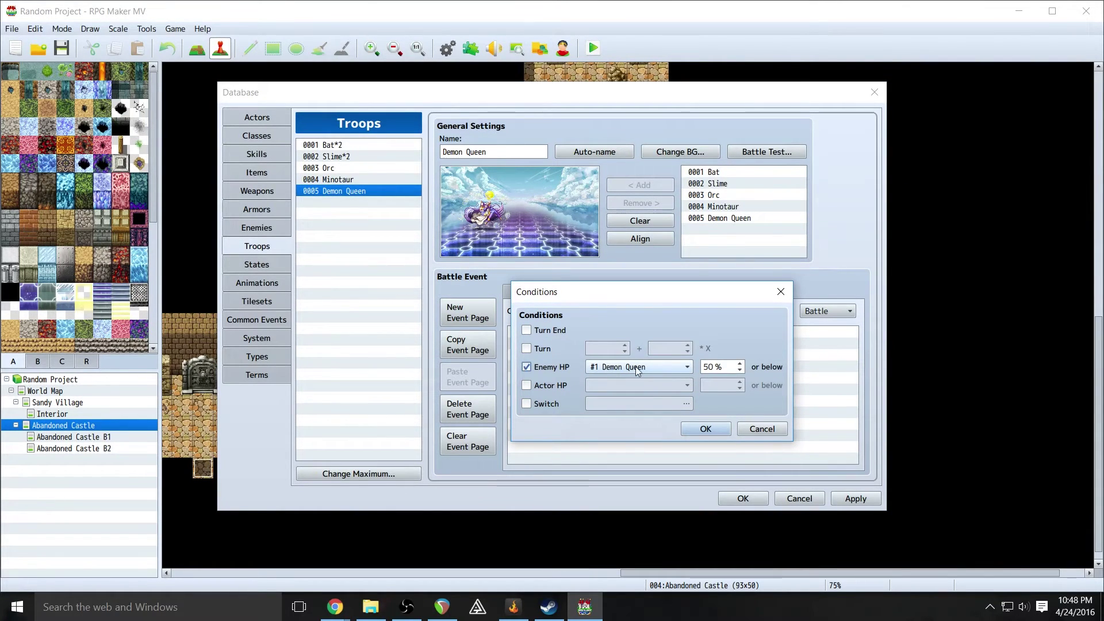
click(711, 367)
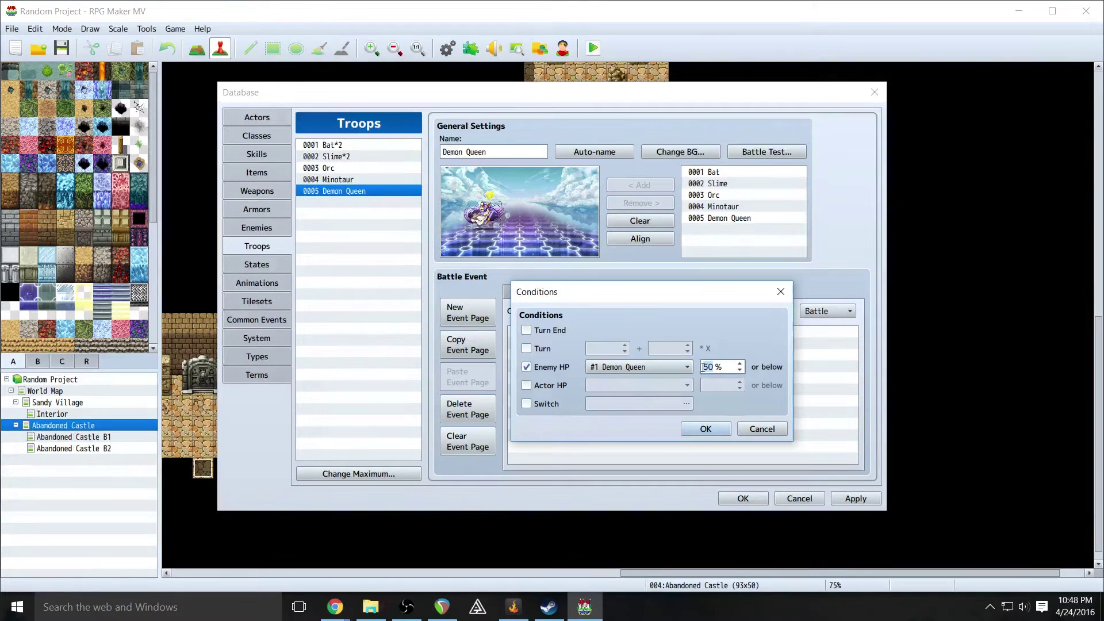
text(75)
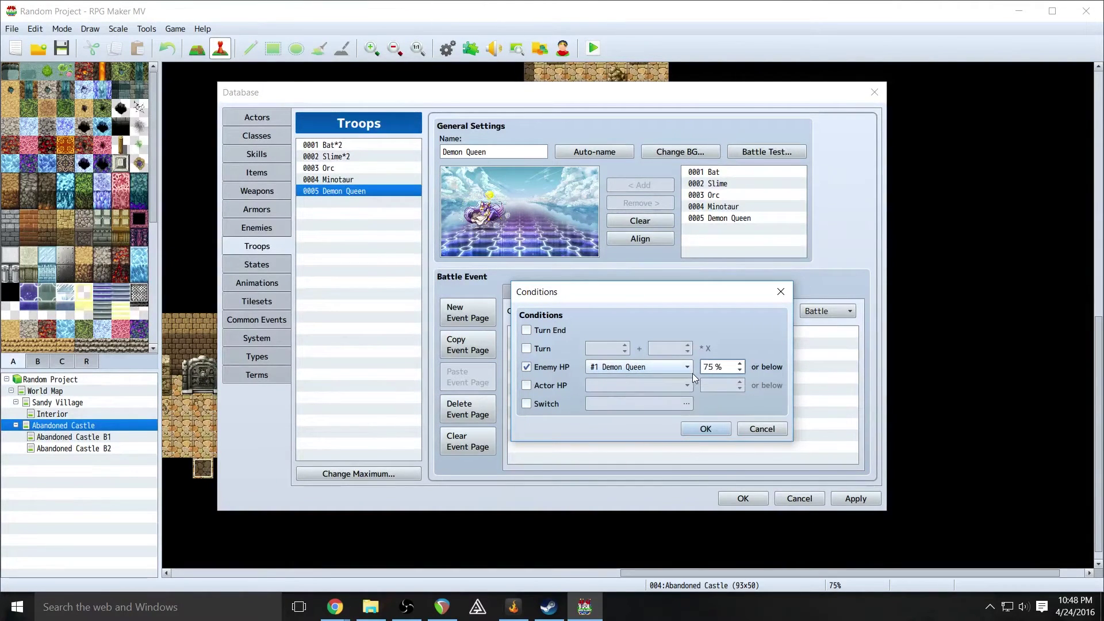
click(705, 430)
- Add a Show Text with the purple-haired Nature face saying 'You miserable wretches!'
double_click(560, 336)
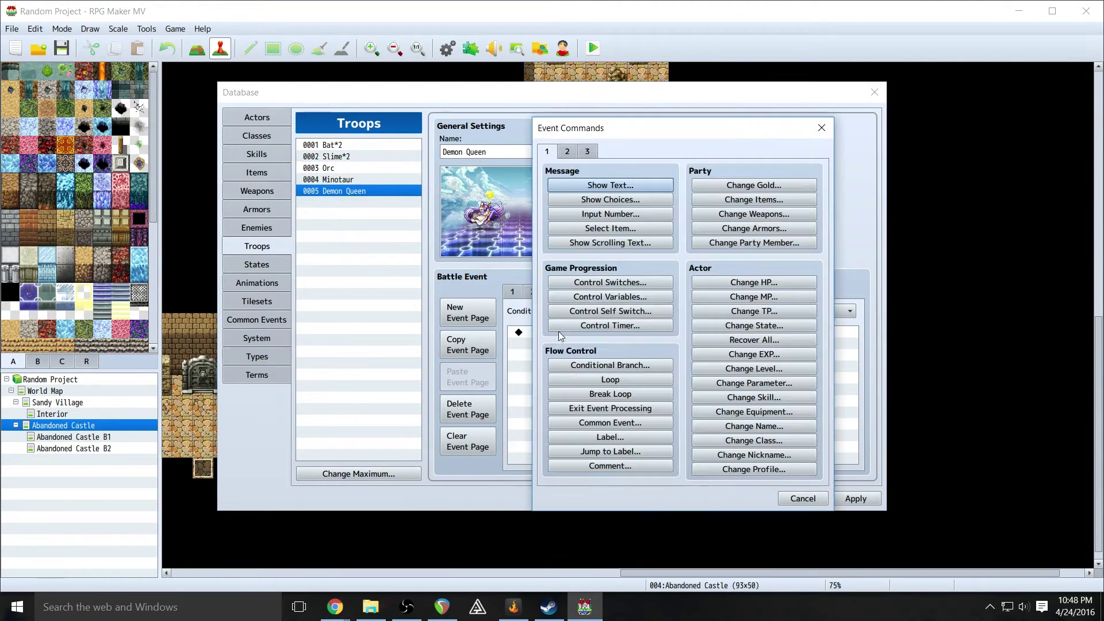
click(580, 187)
double_click(547, 303)
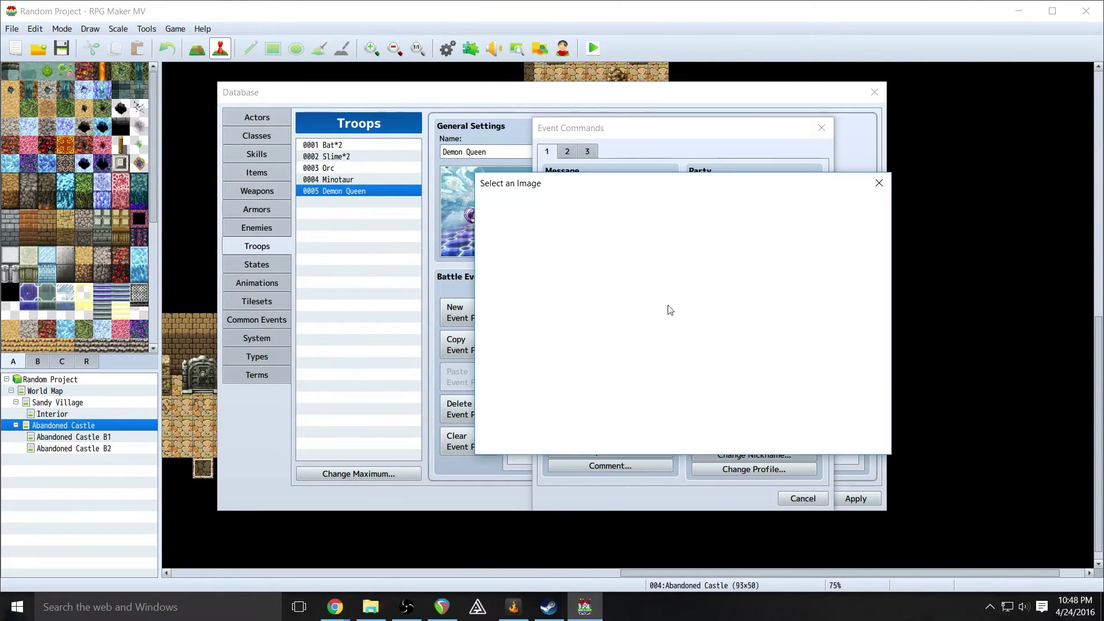
click(510, 286)
click(739, 281)
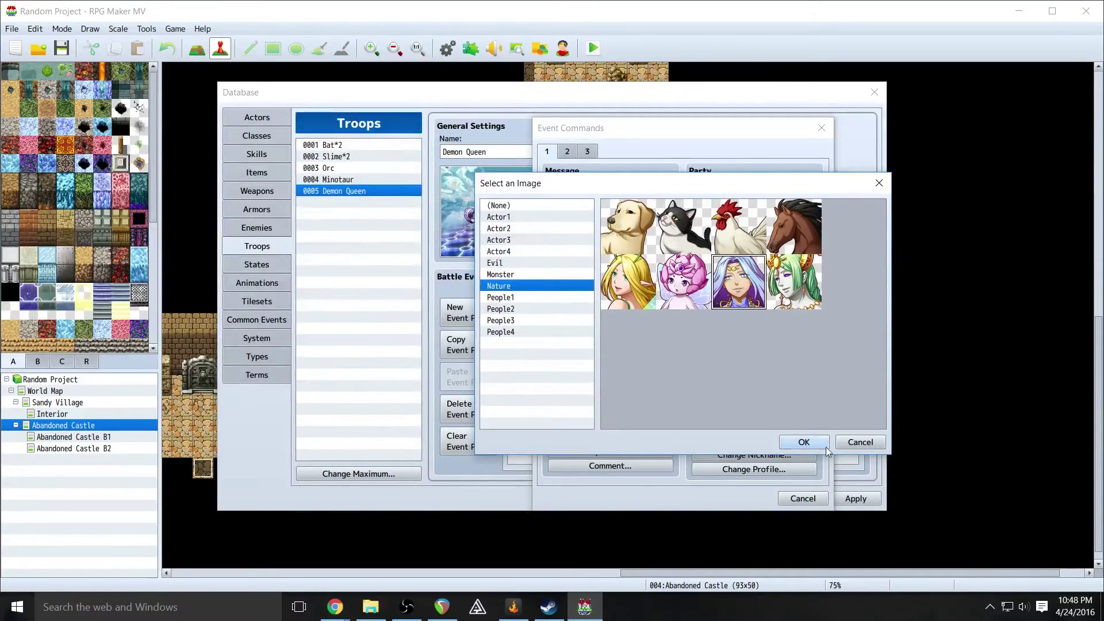
click(822, 446)
text(Y)
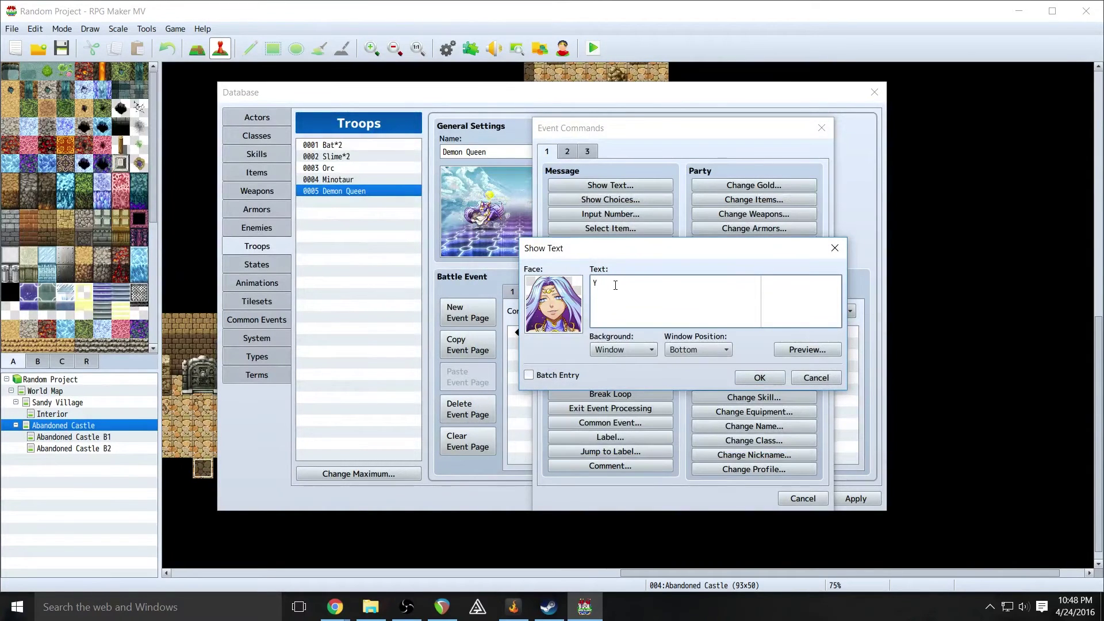
text(ou miserable wretches! Y)
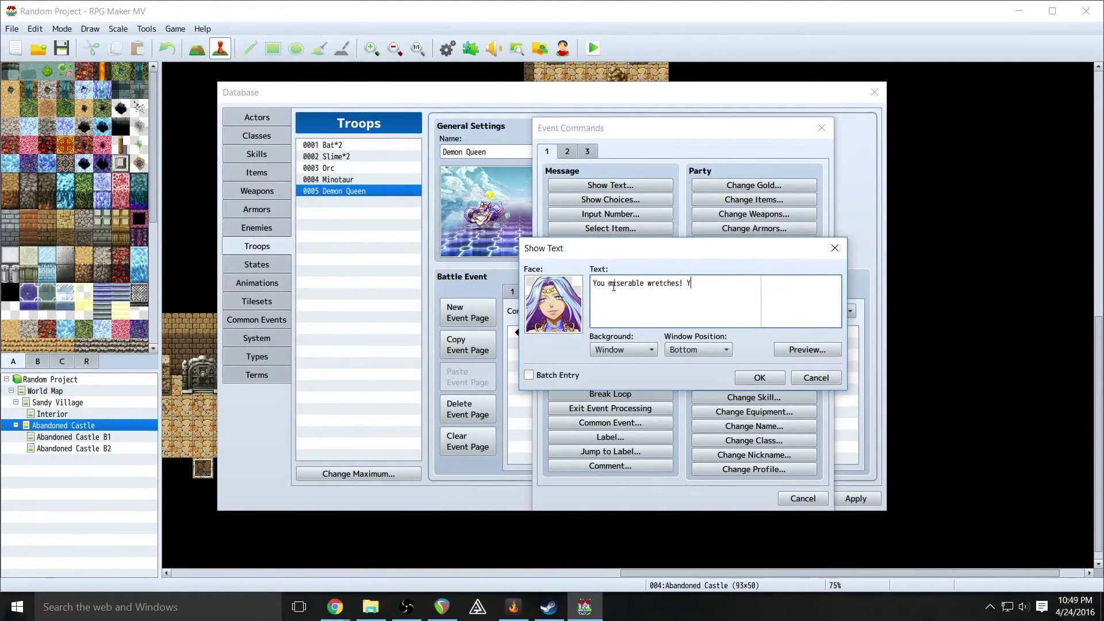
key(BackSpace)
click(753, 377)
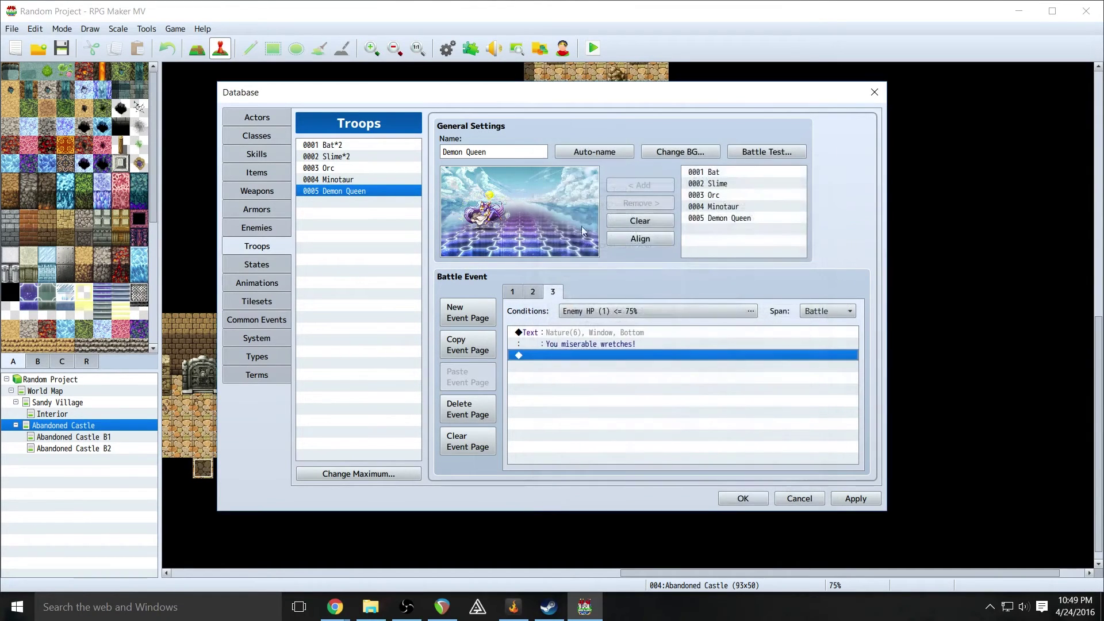
- Add a second Show Text with the same face saying 'You shall all perish!'
double_click(530, 355)
click(607, 183)
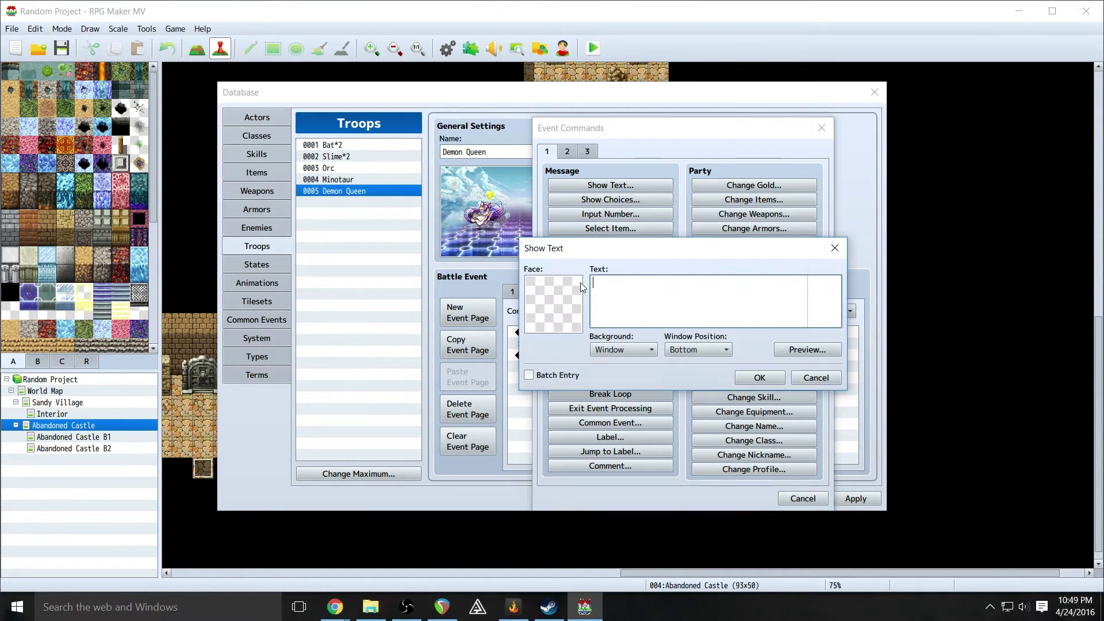
double_click(568, 296)
click(512, 285)
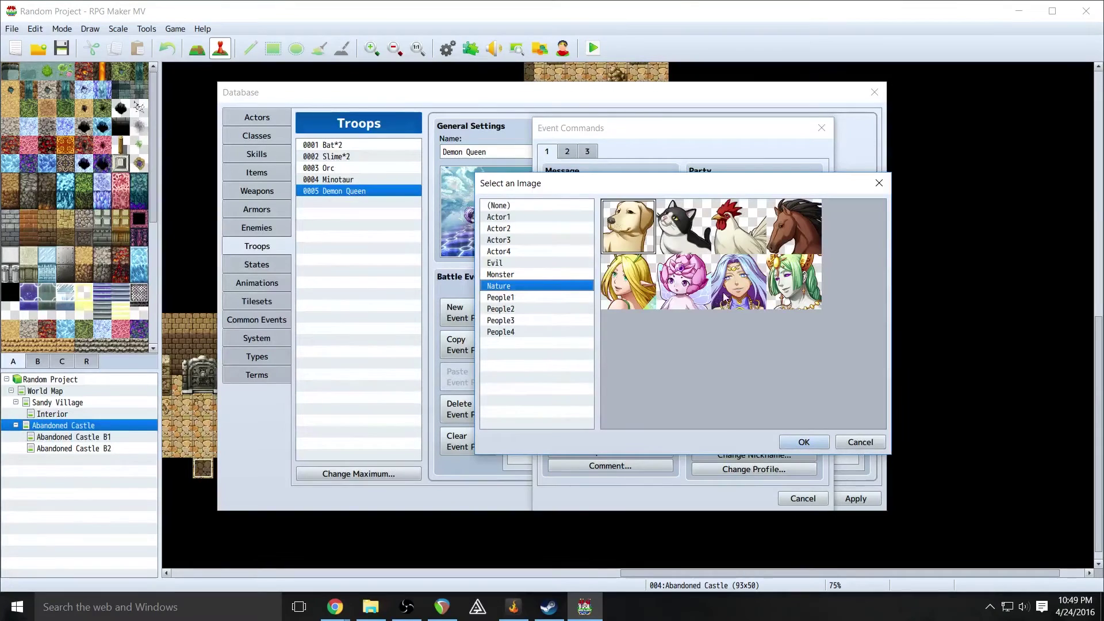
click(726, 295)
click(804, 443)
text(Y)
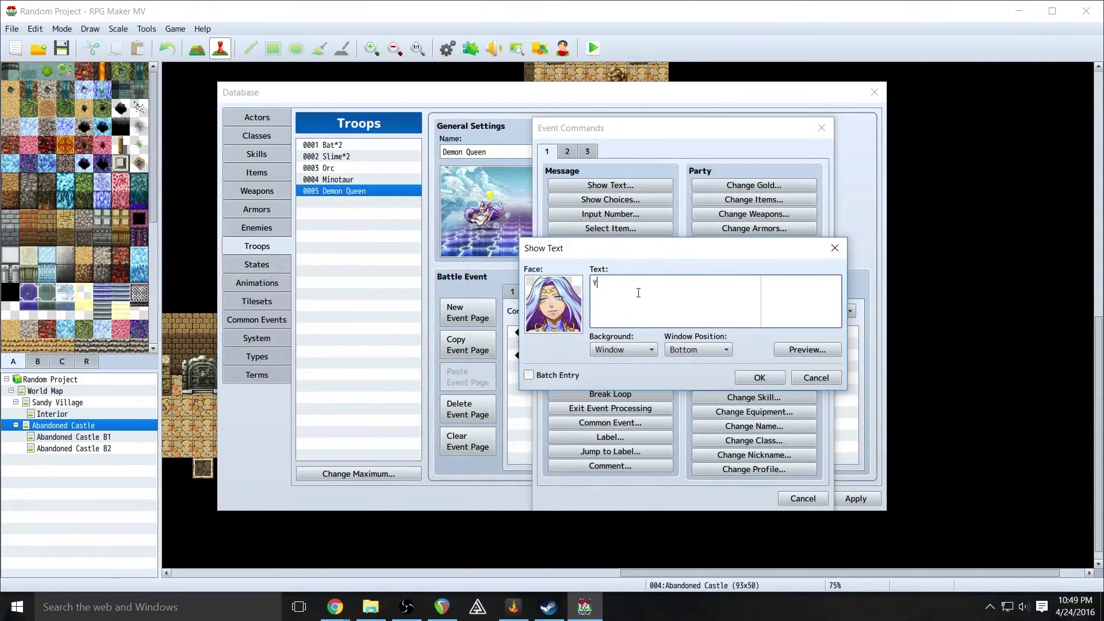
text(ou shall all perish!)
click(759, 378)
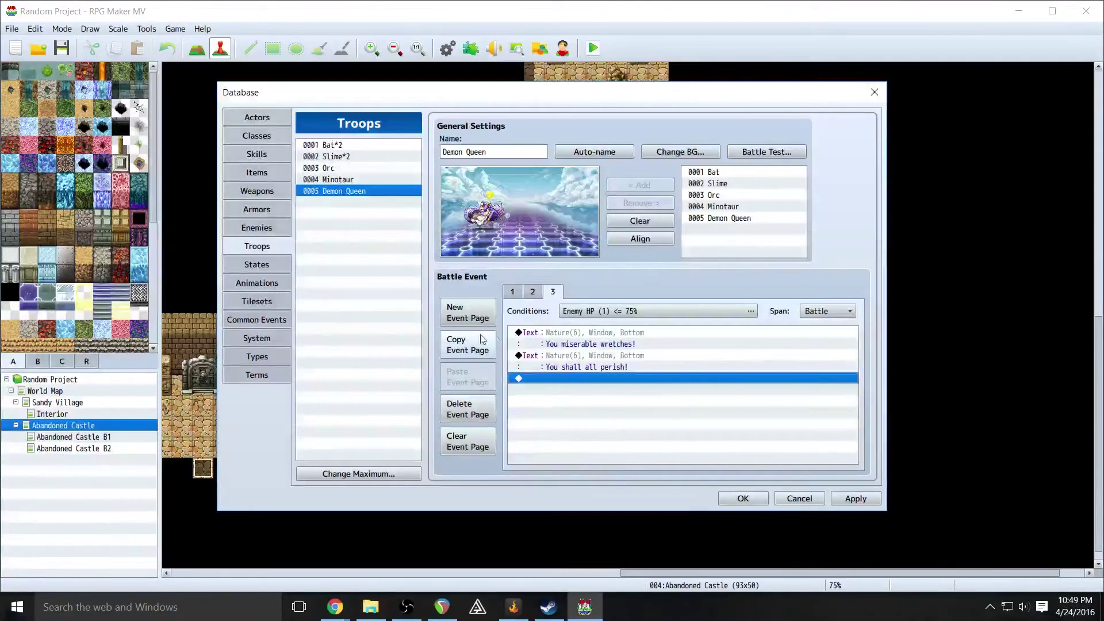
- Create event page 4 with an Enemy HP condition on the Demon Queen
click(465, 324)
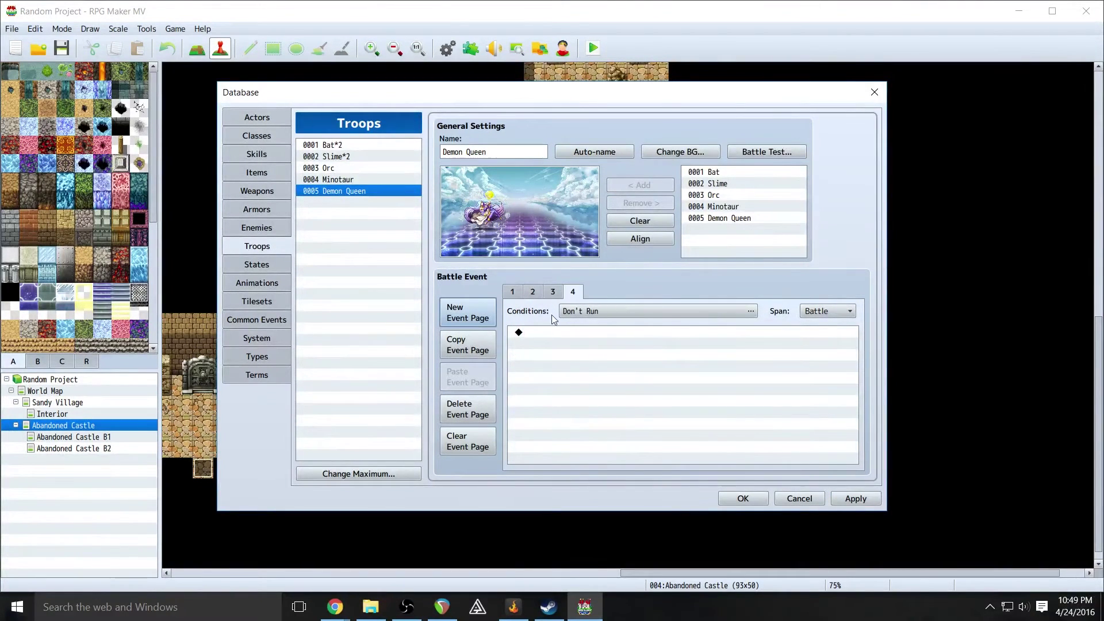
click(594, 305)
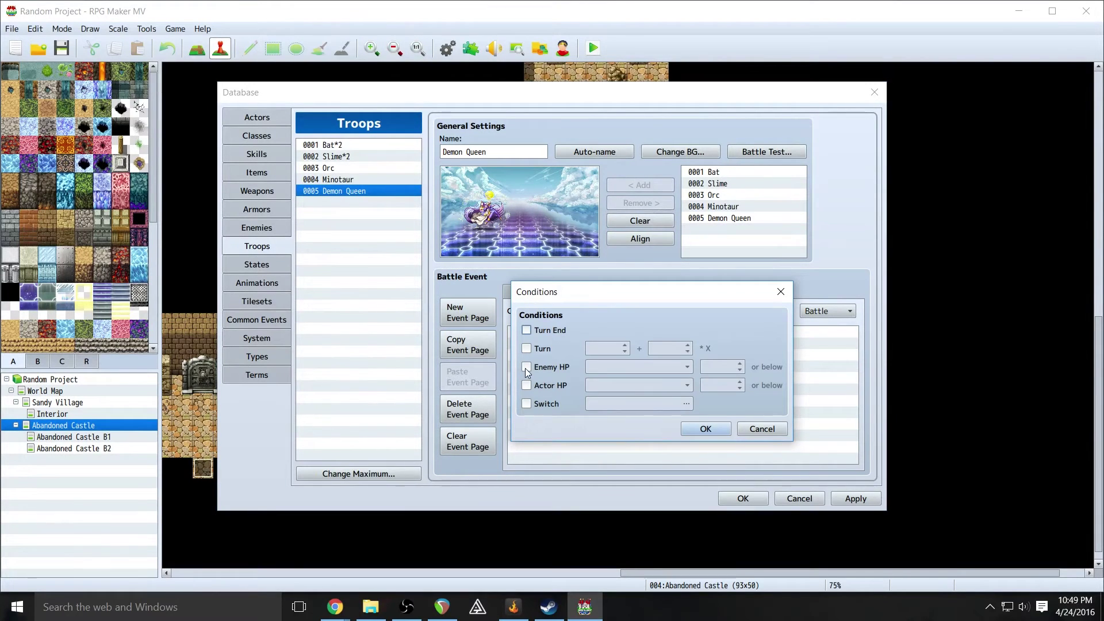
click(525, 367)
click(656, 363)
click(655, 364)
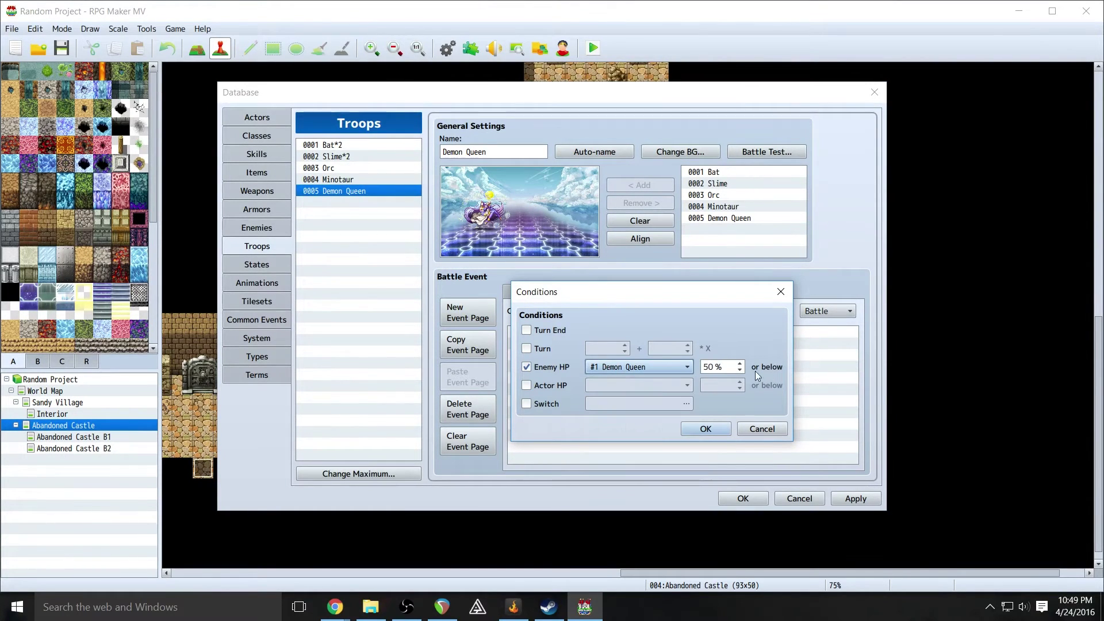
double_click(713, 366)
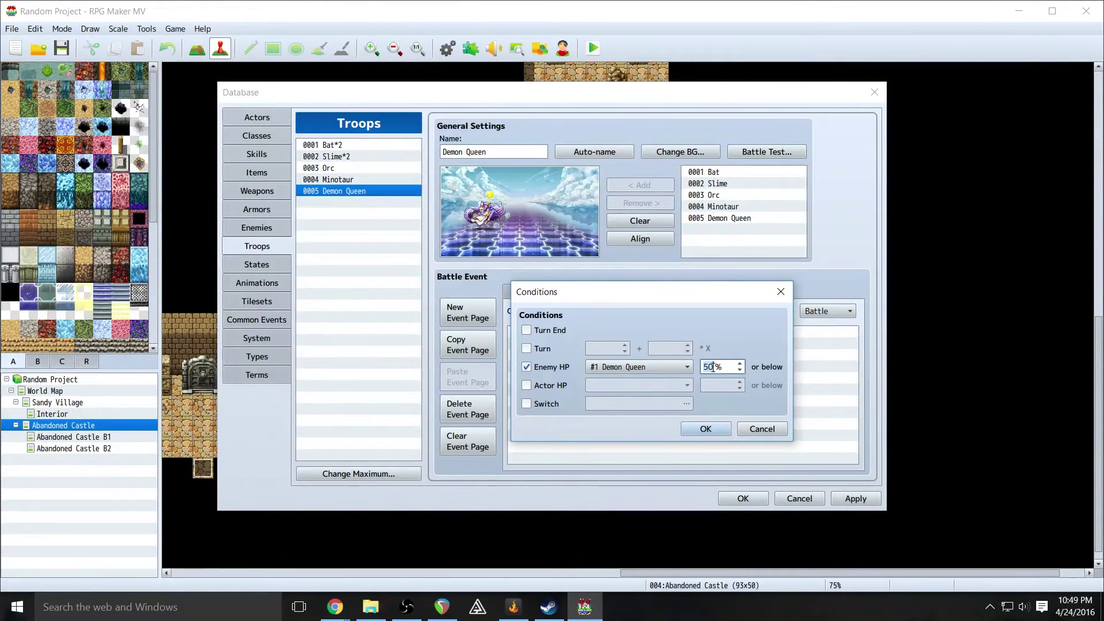
text(5)
text(0)
click(704, 429)
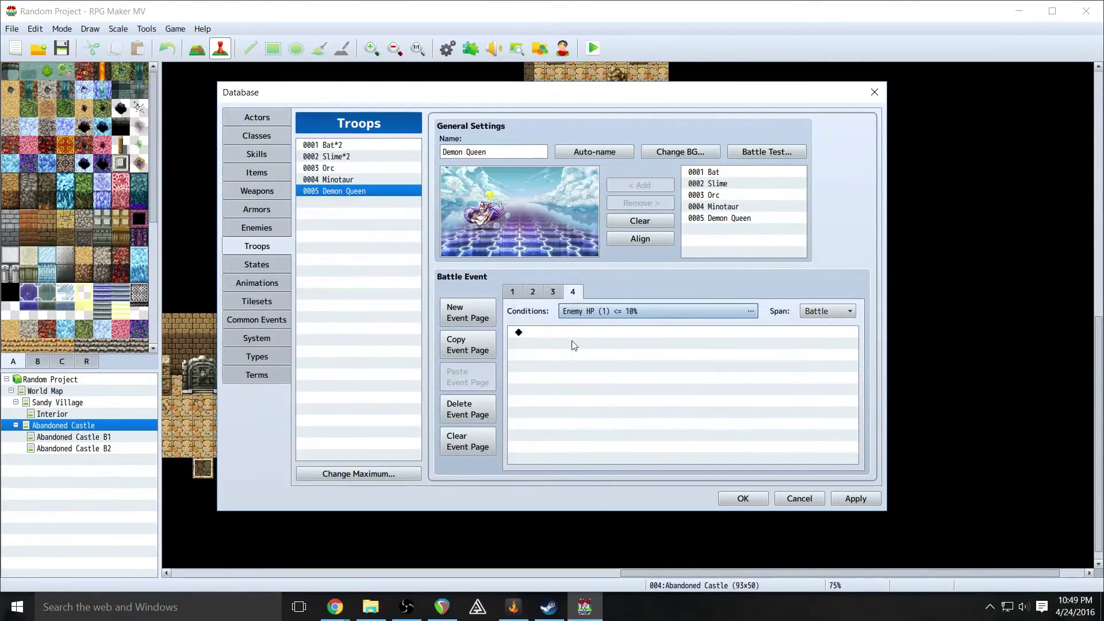
- Add a Show Text with the queen's Nature face saying 'Gahh!', previewing it first
double_click(537, 335)
click(593, 185)
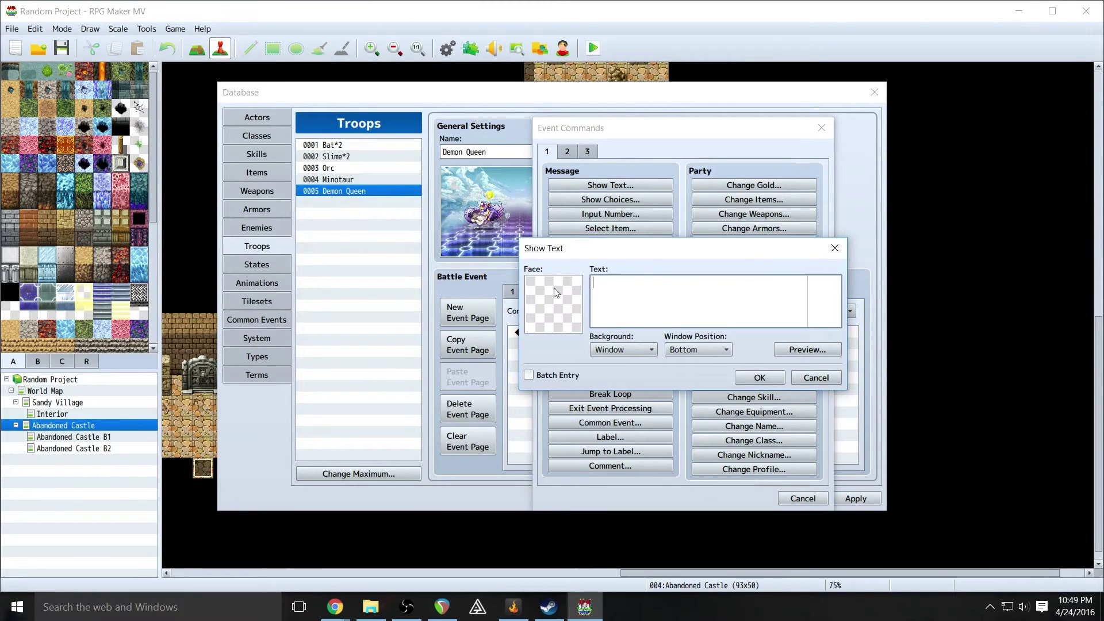
double_click(568, 307)
click(514, 286)
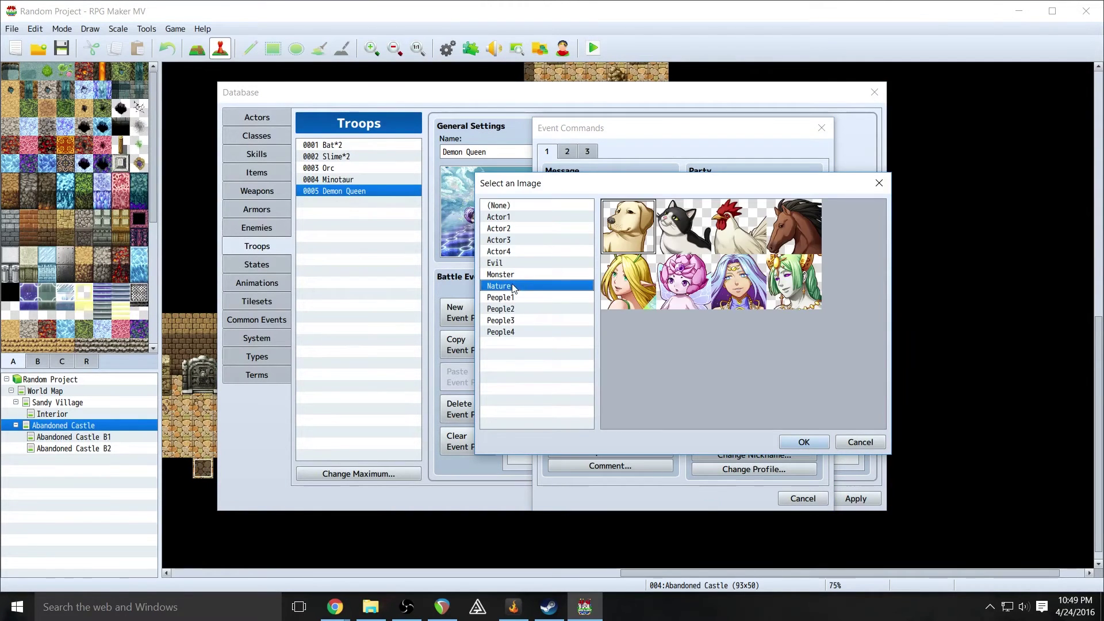
double_click(757, 282)
text(G)
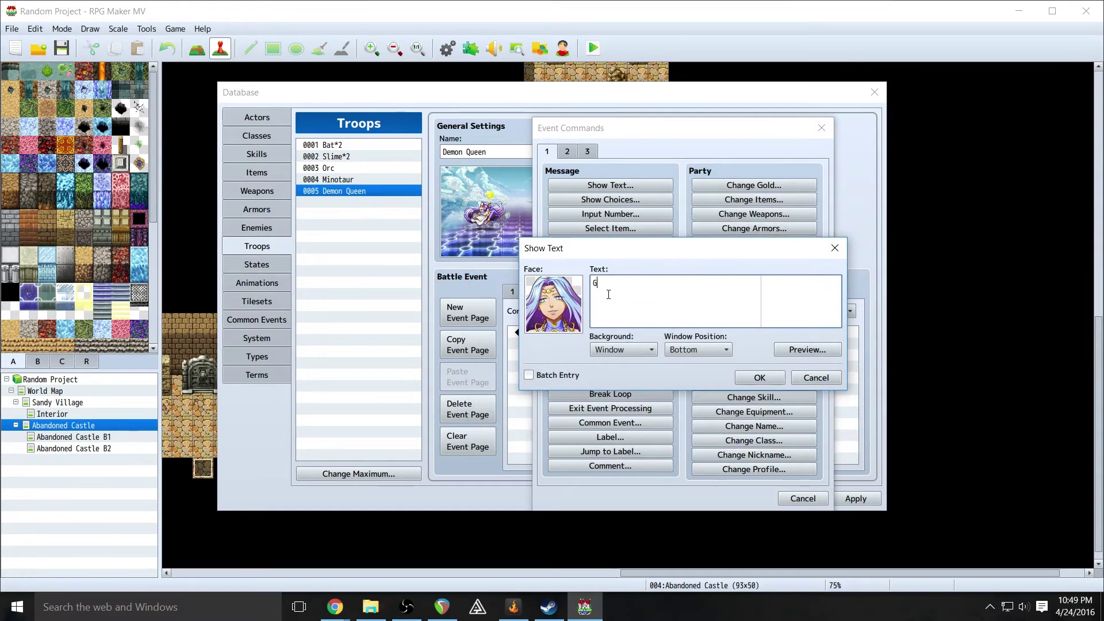
text(ahh!)
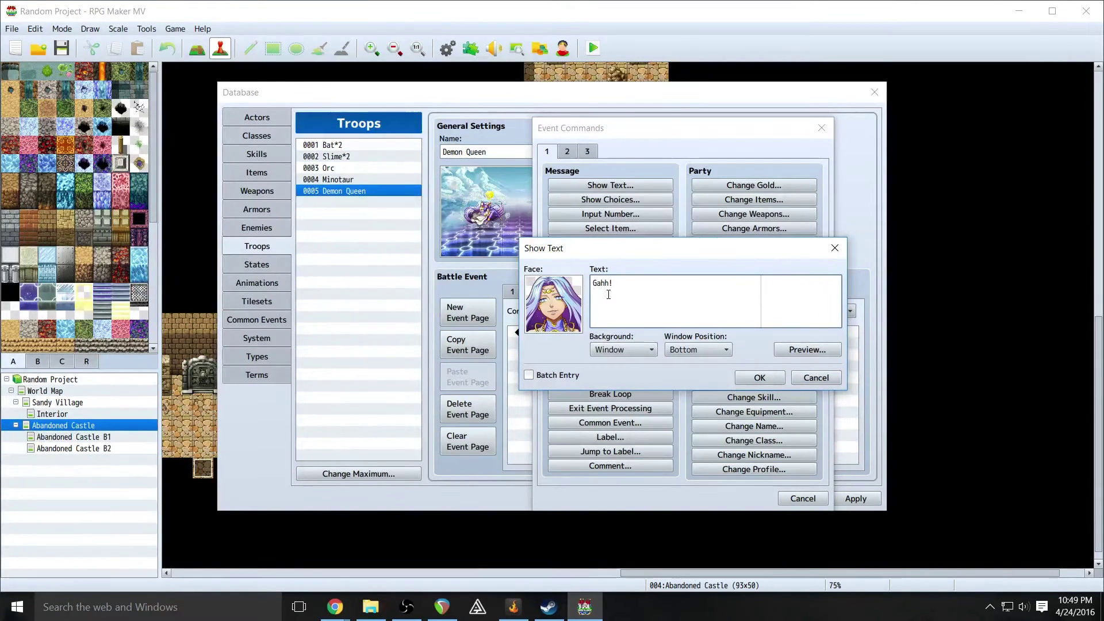
click(794, 351)
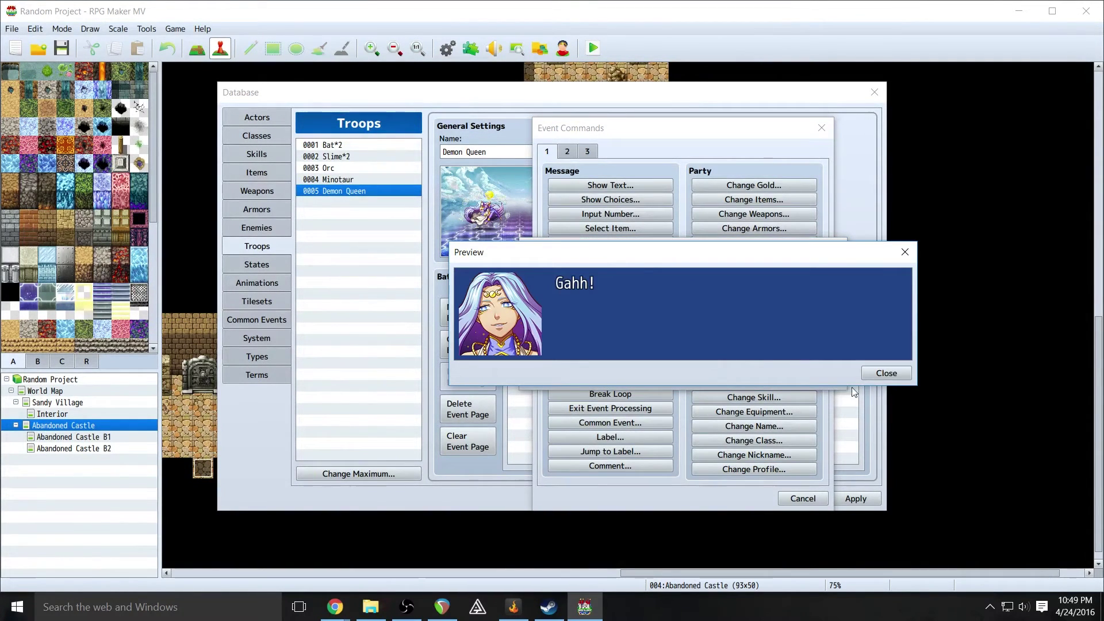
click(886, 373)
click(757, 377)
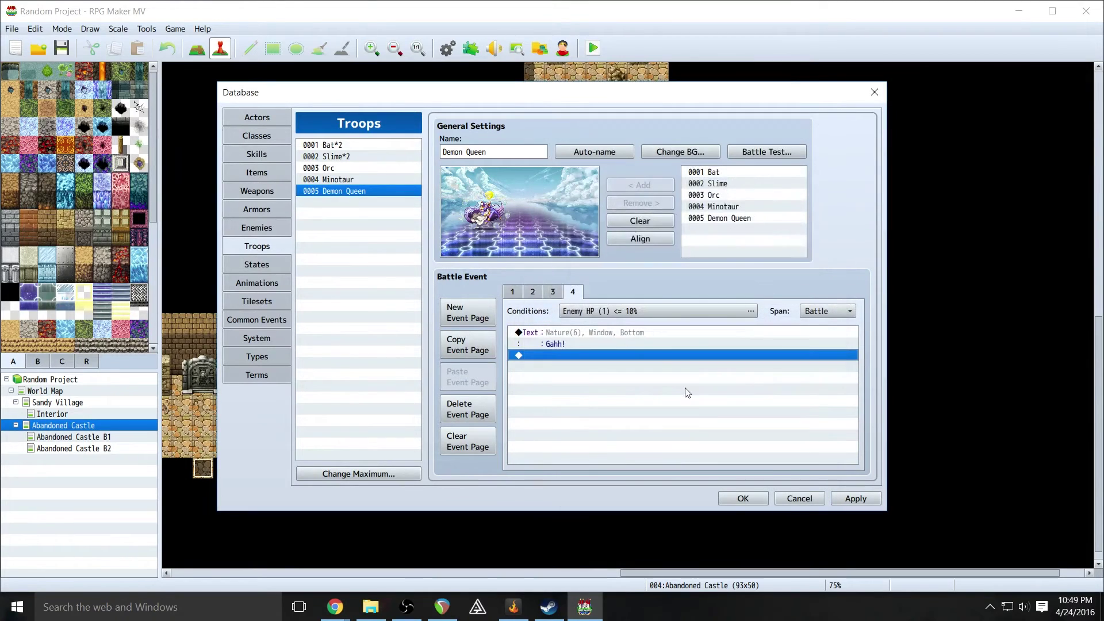
click(551, 292)
- Review the troop's event pages 2, 4, 1 and 2 again
click(533, 291)
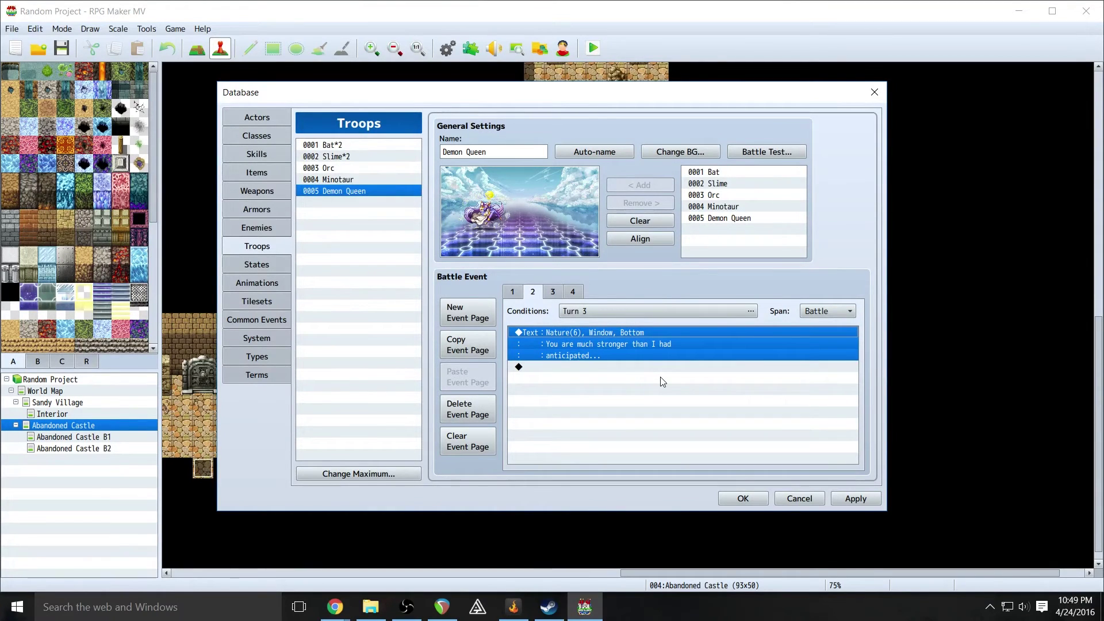
click(571, 293)
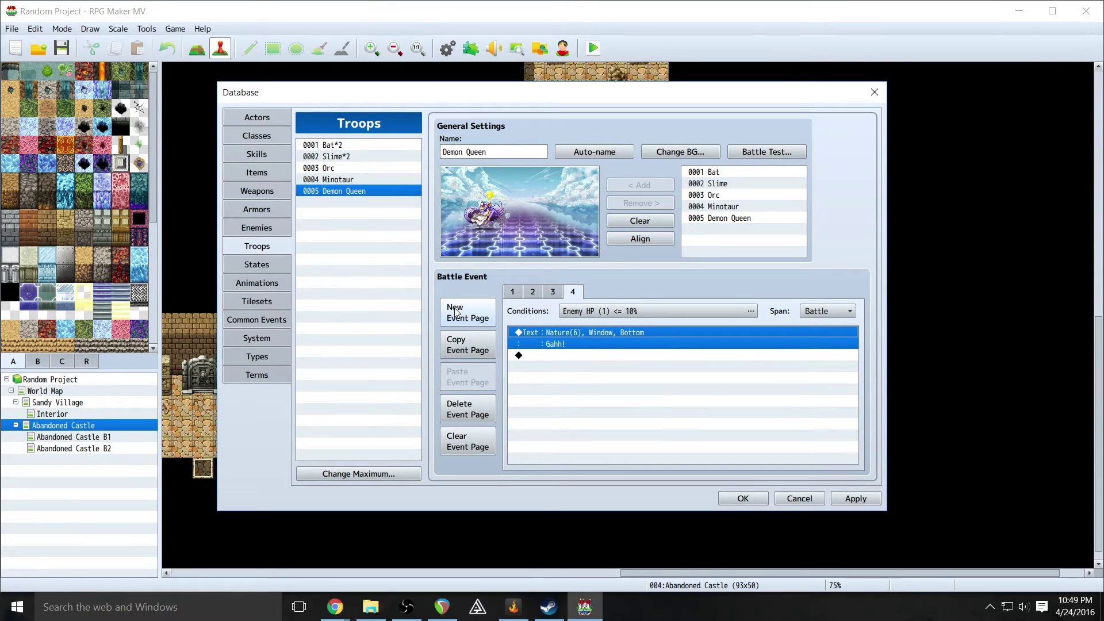
click(511, 292)
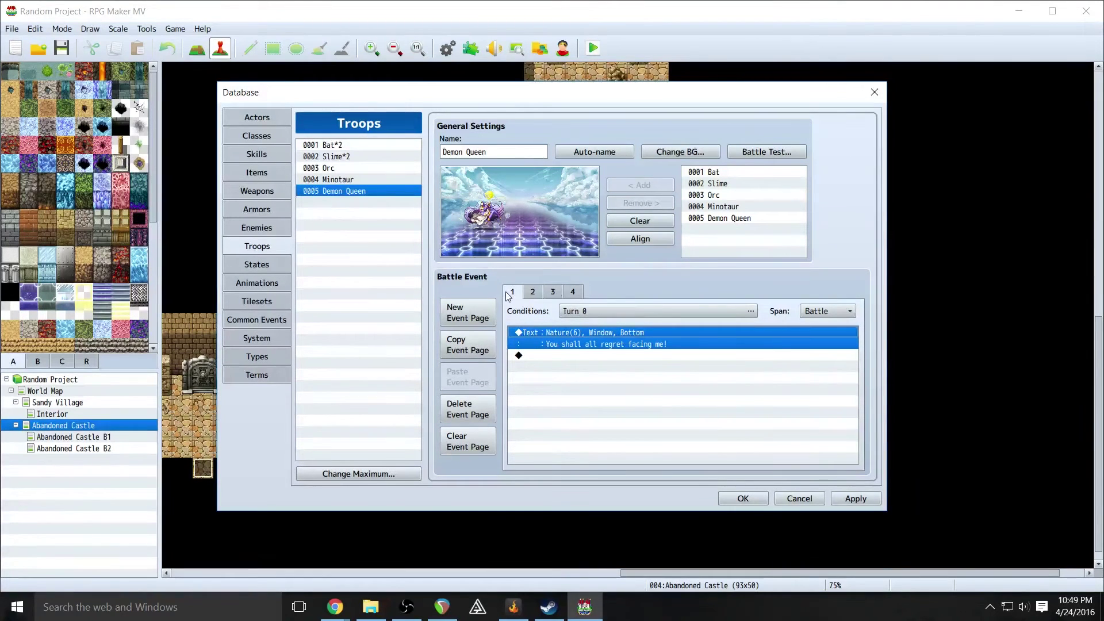
click(533, 291)
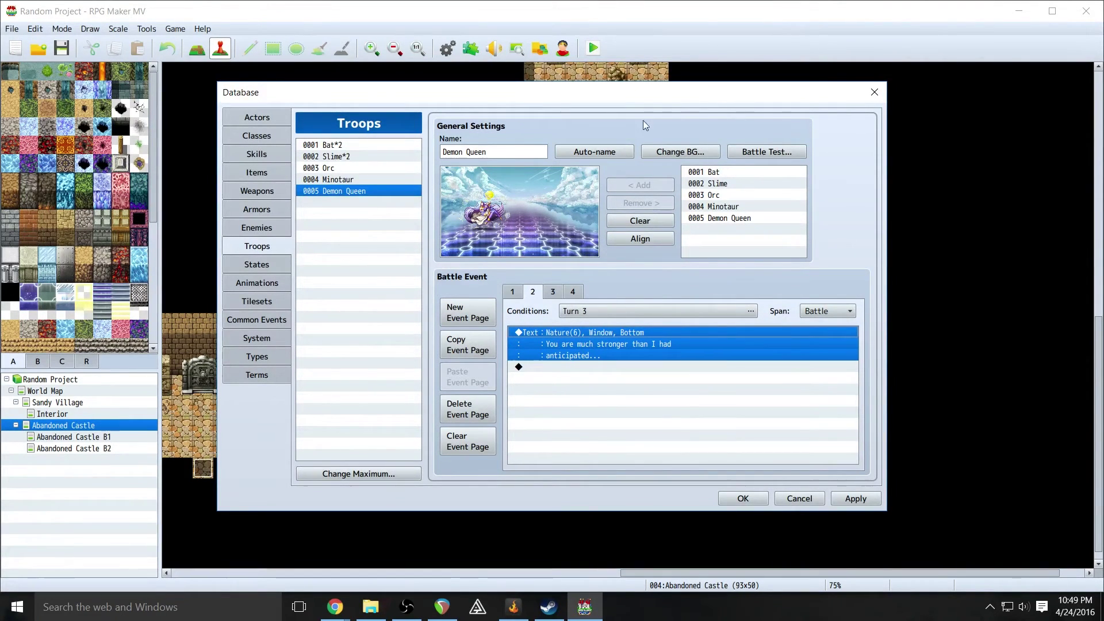
- Open Battle Test, review the party members' setup, and start the test
click(743, 153)
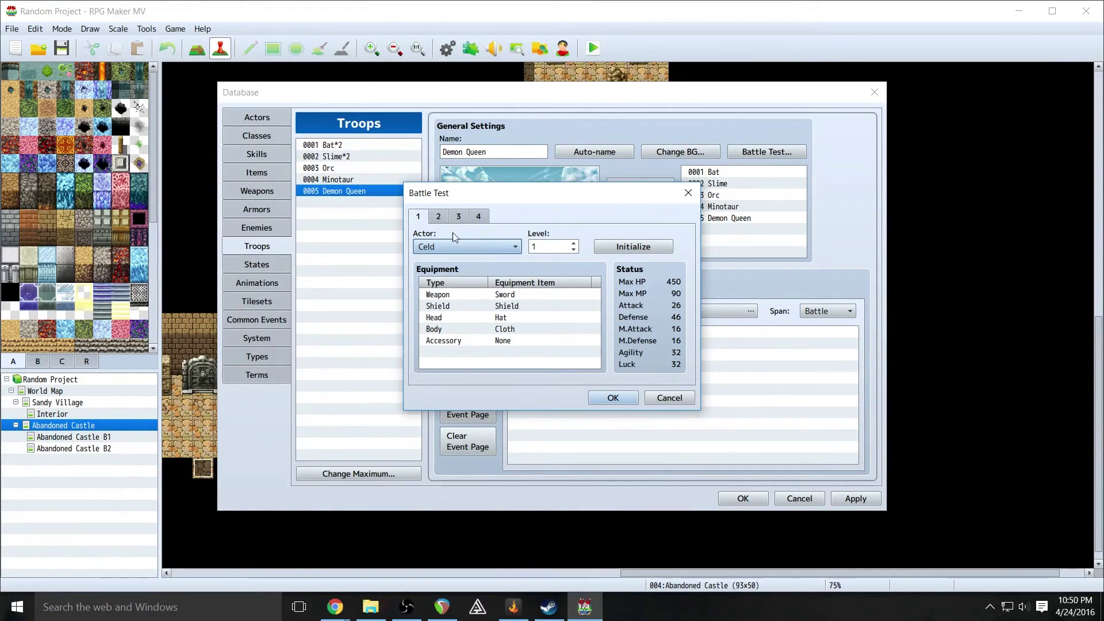
click(459, 217)
click(478, 217)
click(417, 216)
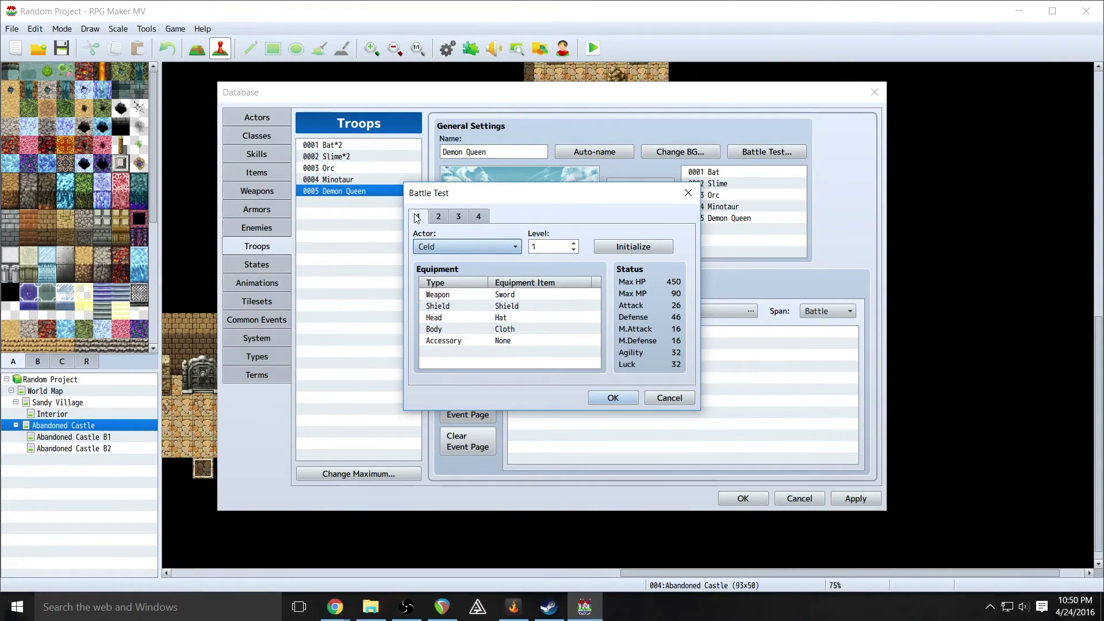
click(613, 397)
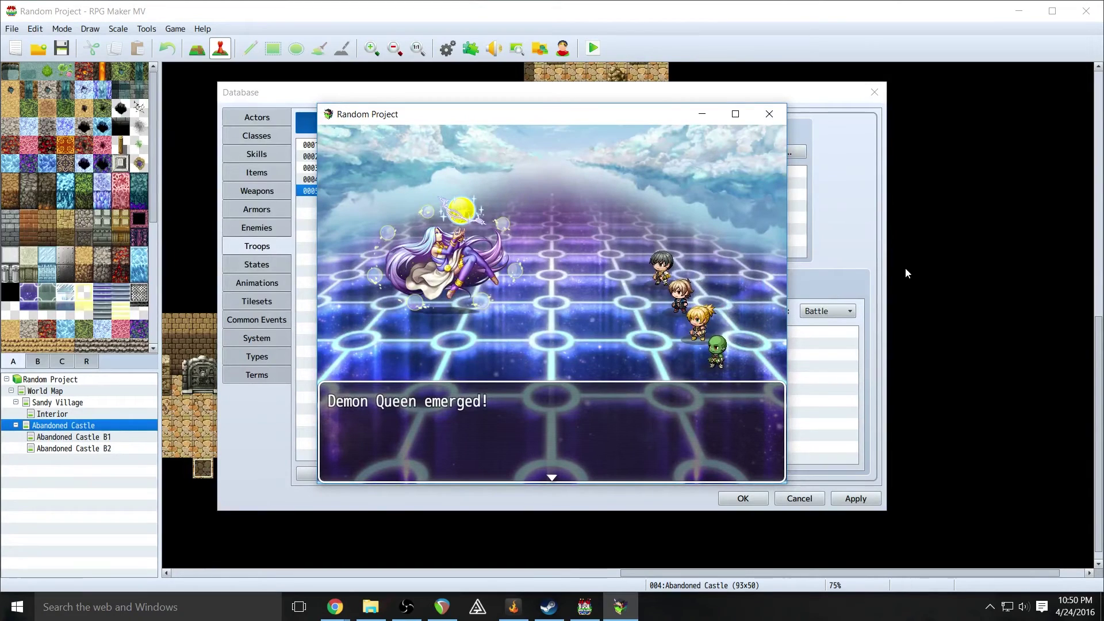
- Dismiss 'Demon Queen emerged!', lower the Windows volume, and pass her opening line
key(Return)
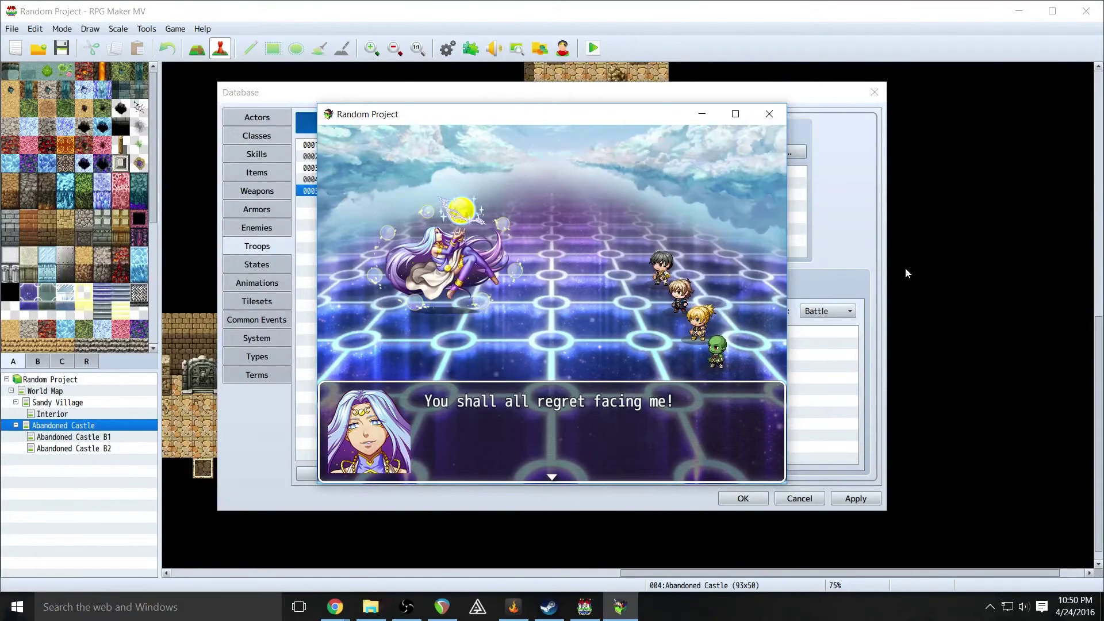
click(1024, 607)
drag(937, 577, 900, 576)
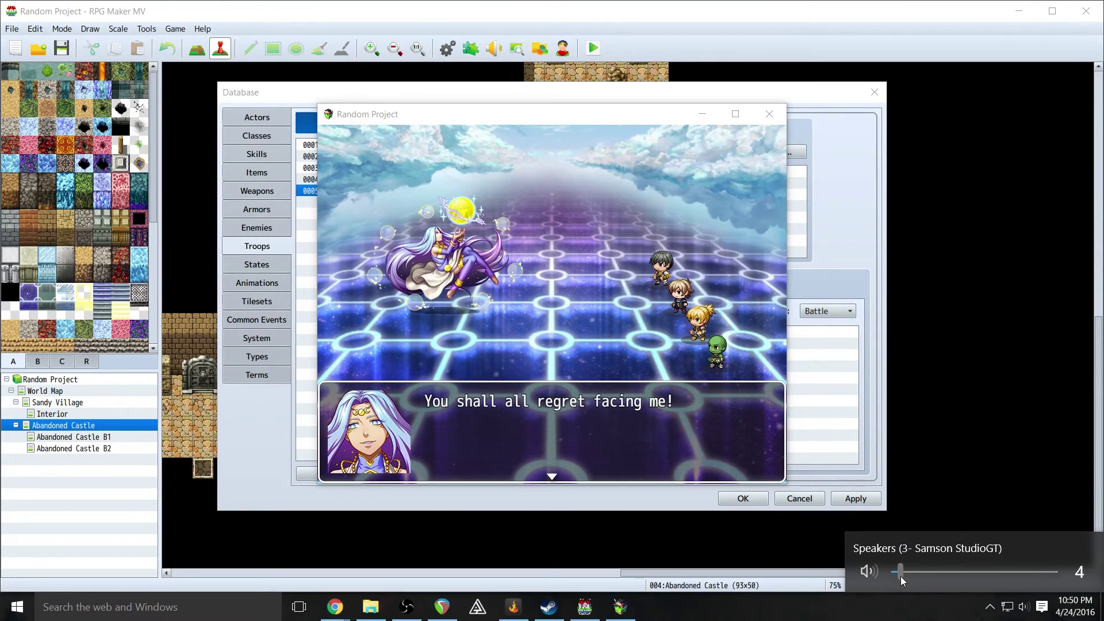
click(614, 151)
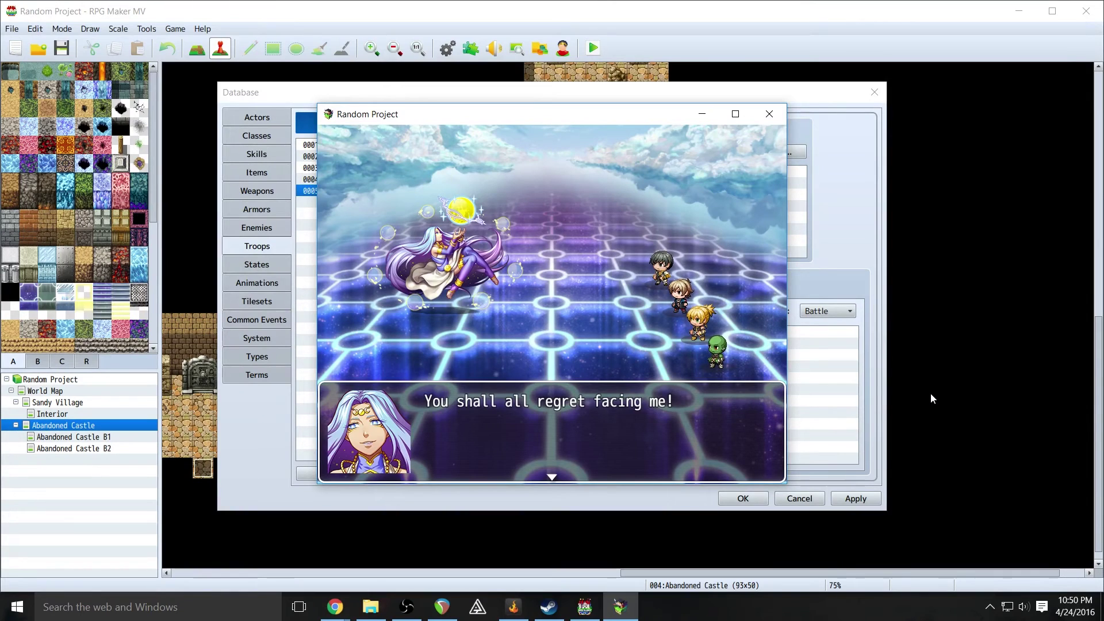
key(Return)
- Advance through the Demon Queen's taunts, choose Fight, and have every member attack her
key(Return)
key(Return)
key(Return)
key(Return)
key(Return)
key(Return)
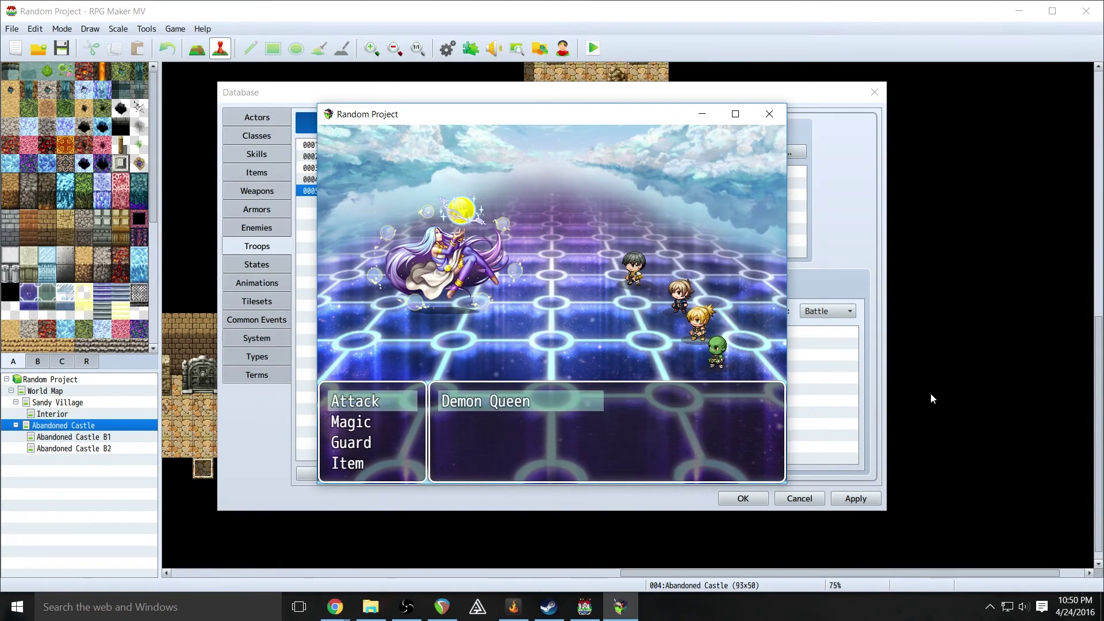
key(Return)
key(Return)
key(Return)
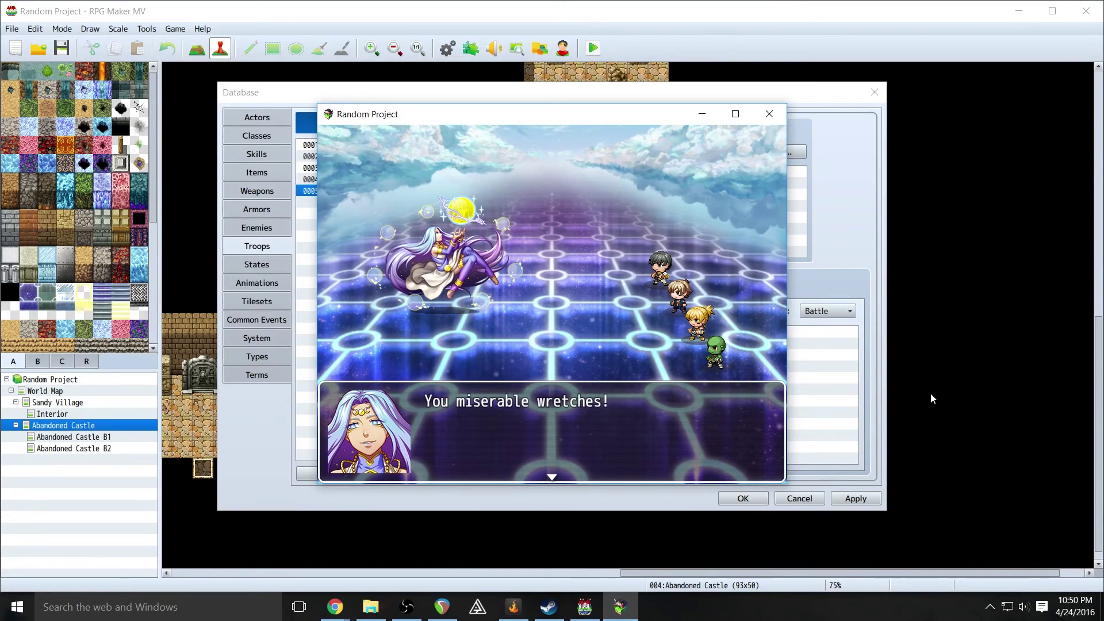
key(Return)
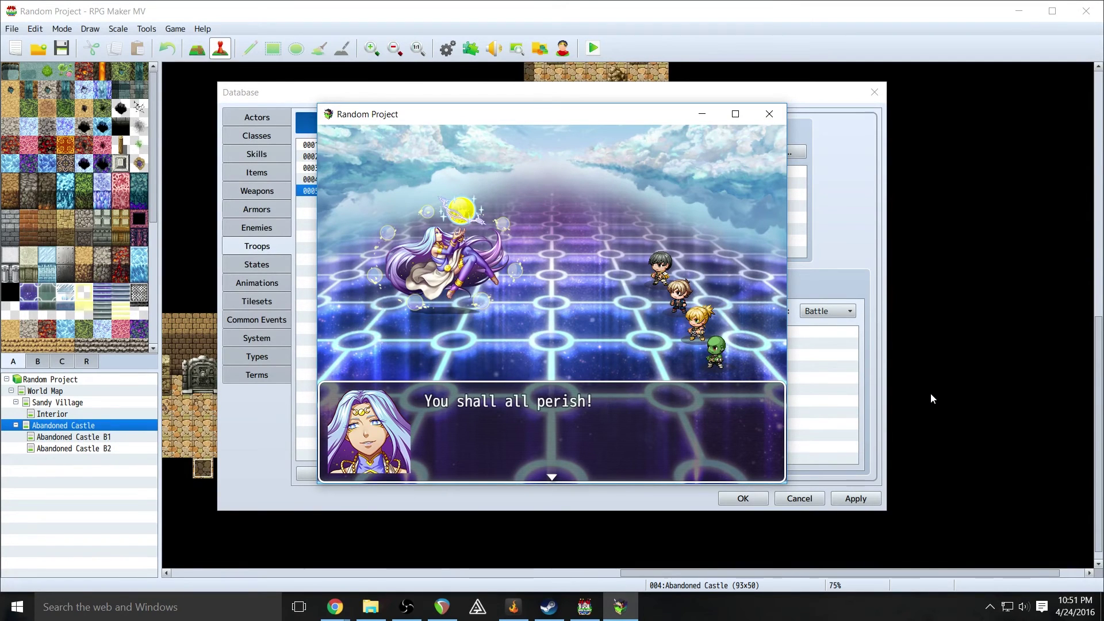
key(Return)
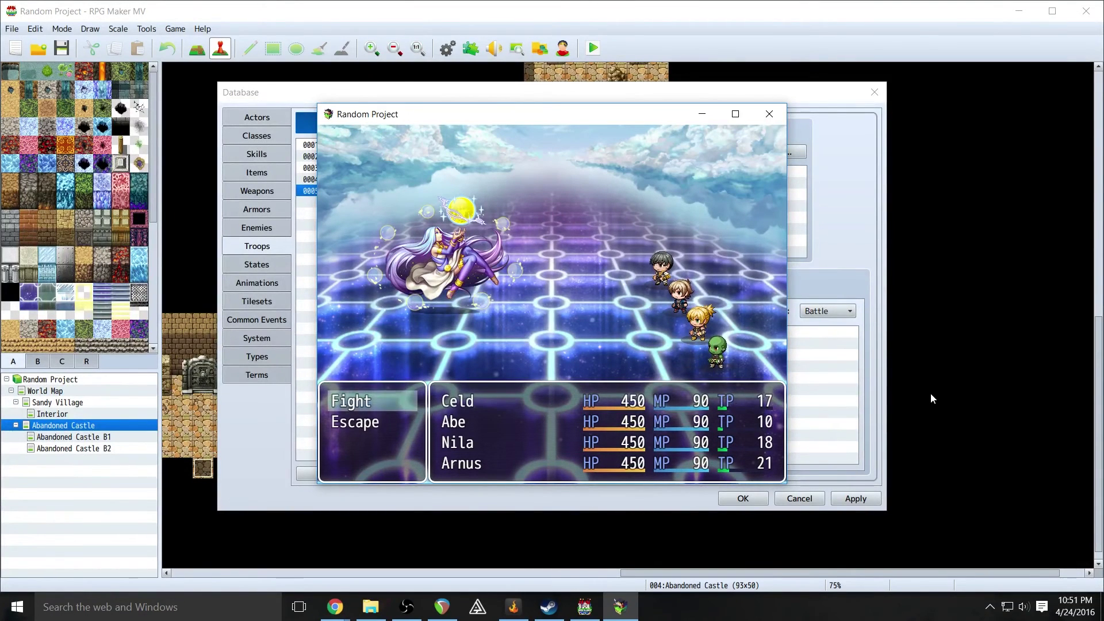
key(Return)
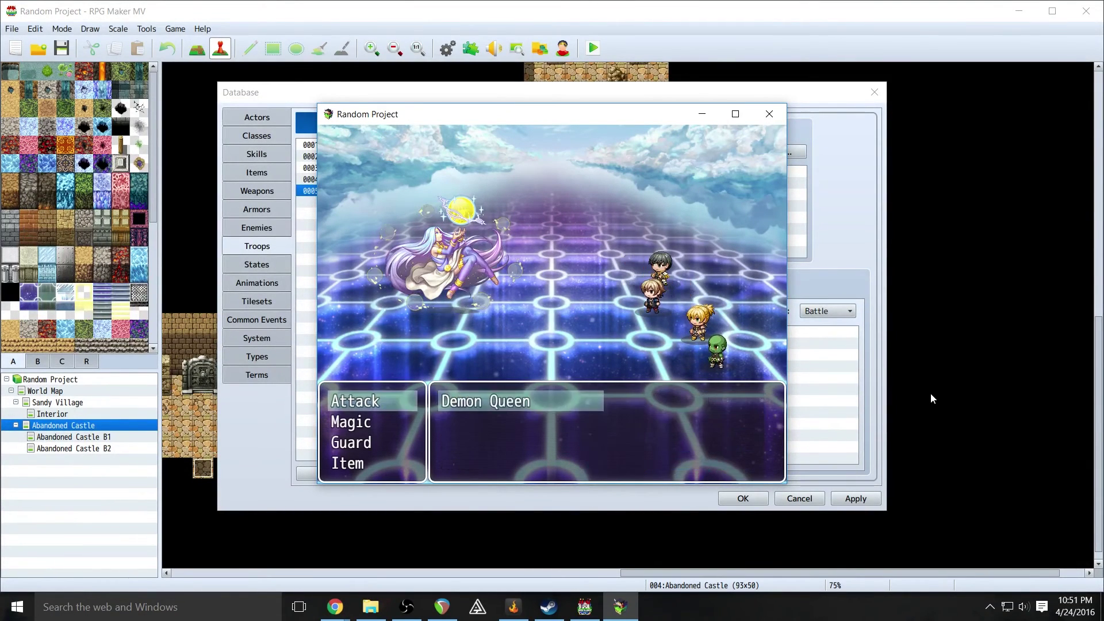
key(Return)
key(Return)
key(Return)
key(Return)
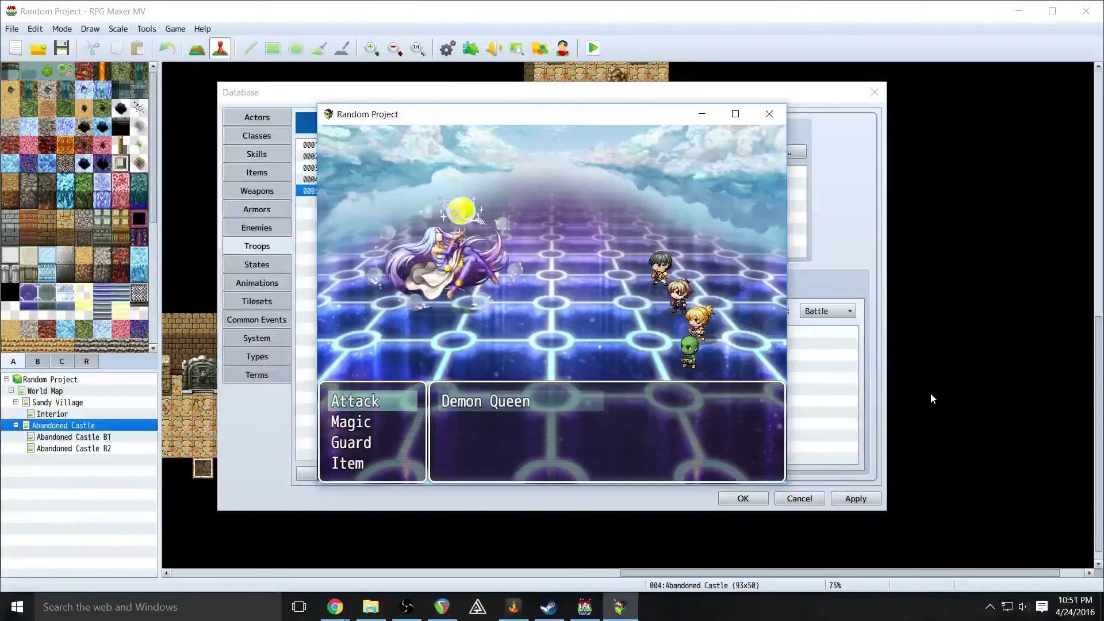
key(Return)
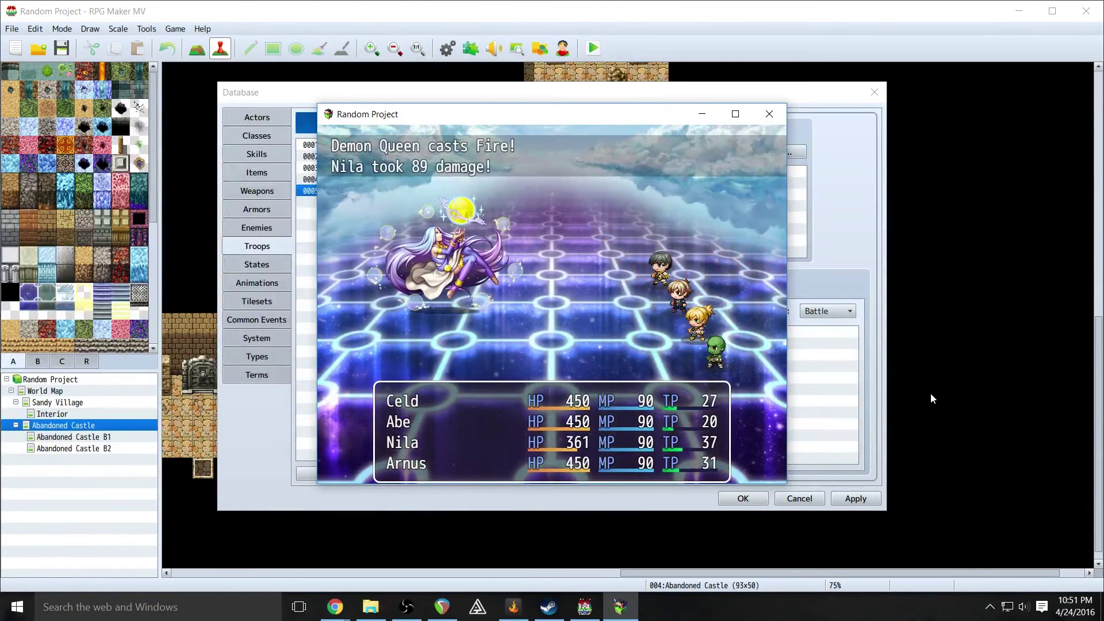
- Keep attacking through her Turn 3 and 'Gahh!' lines until victory, then end the test
key(Return)
key(Return)
key(Return)
key(Return)
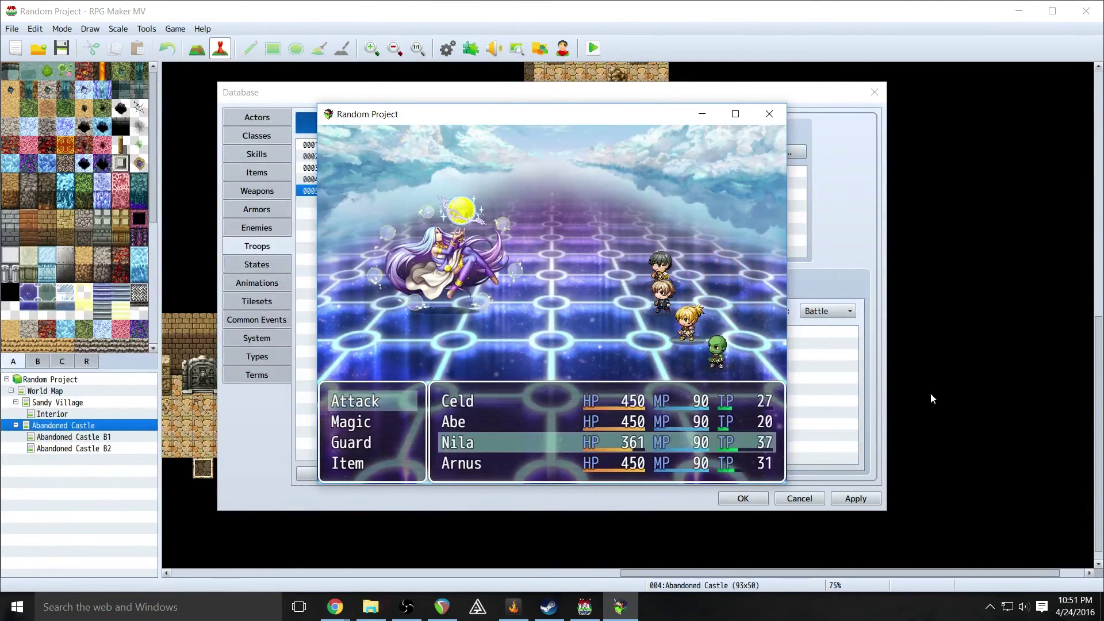
key(Return)
key(Return)
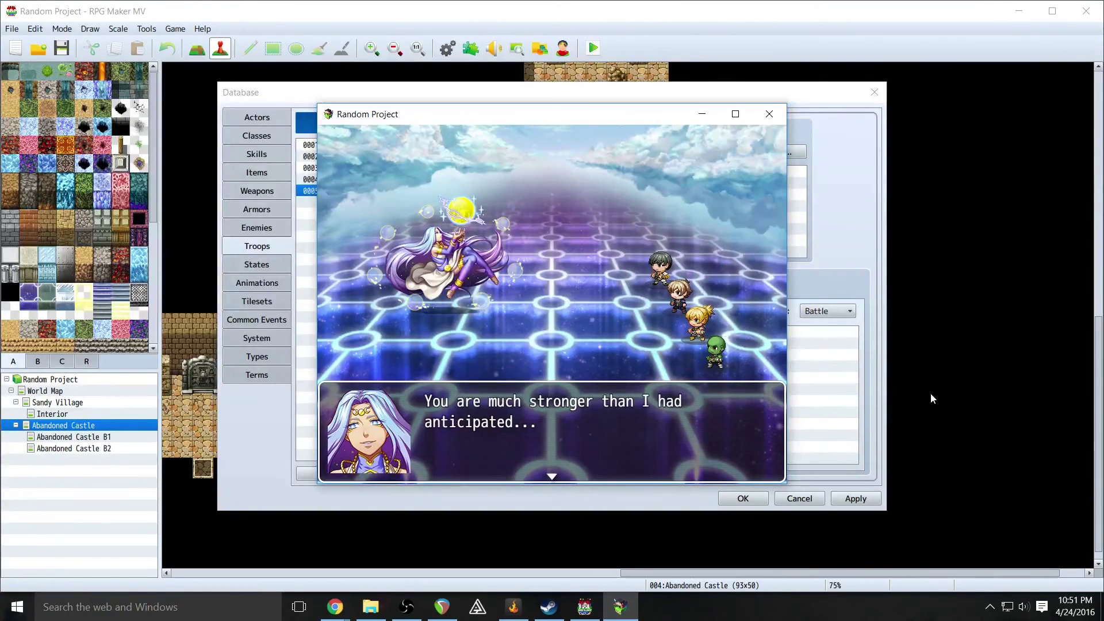
key(Return)
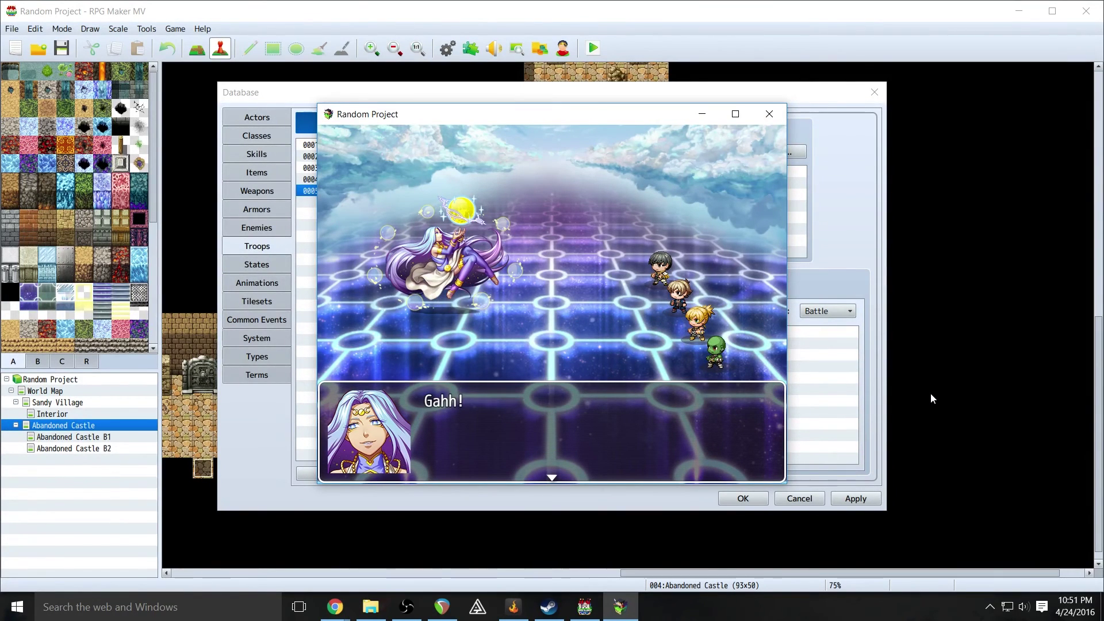
key(Return)
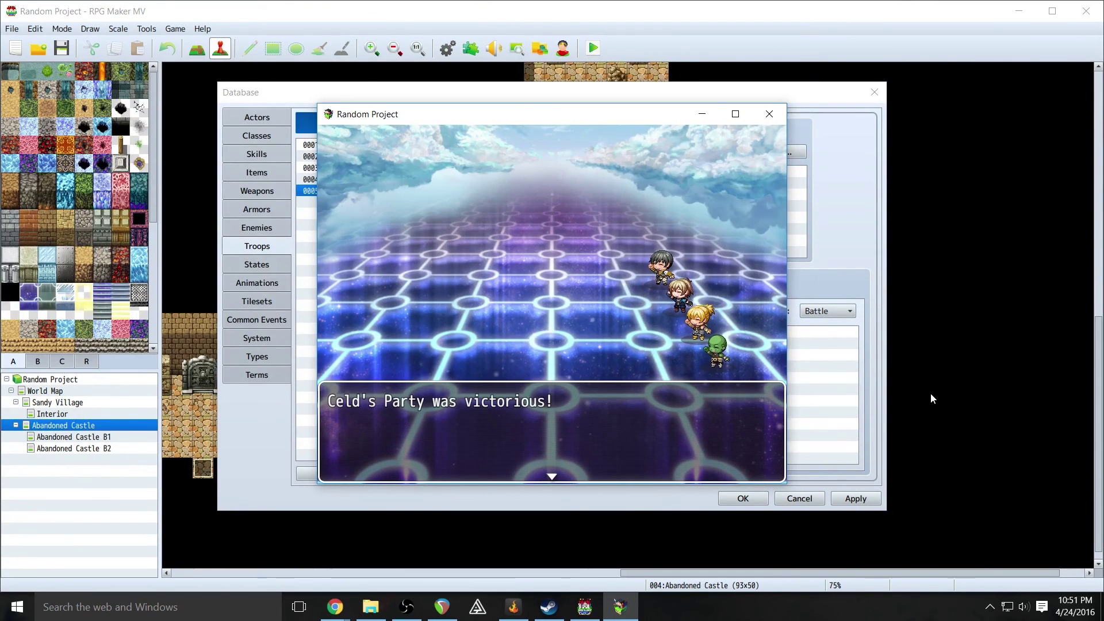
key(Return)
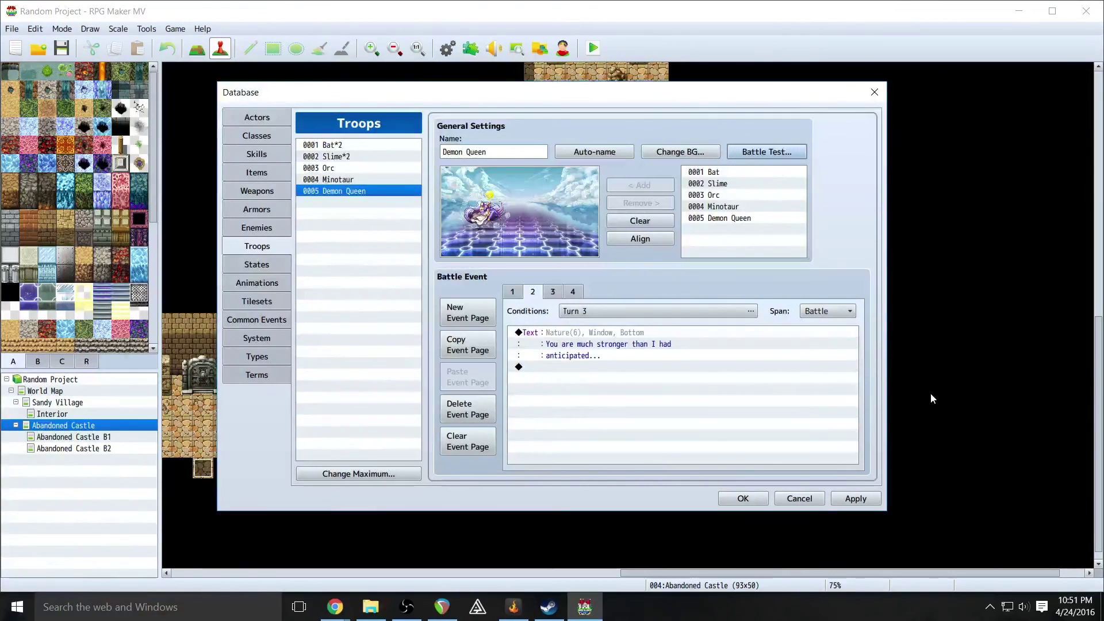